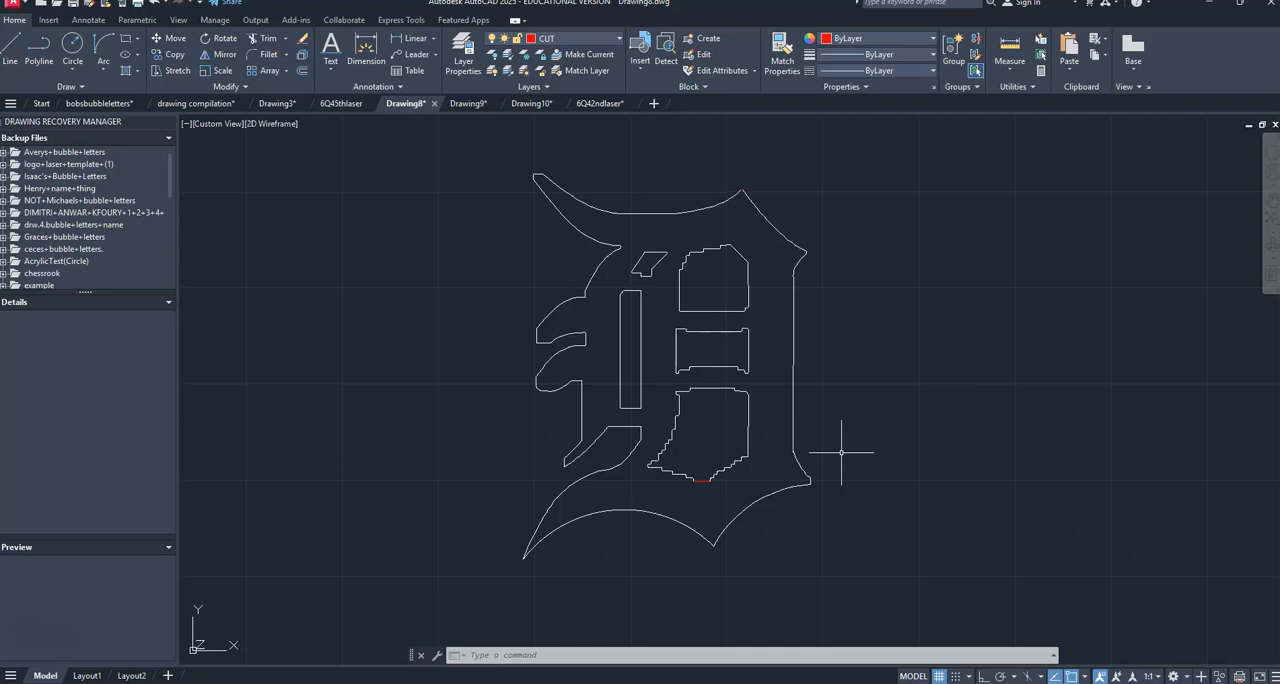
pyautogui.click(823, 444)
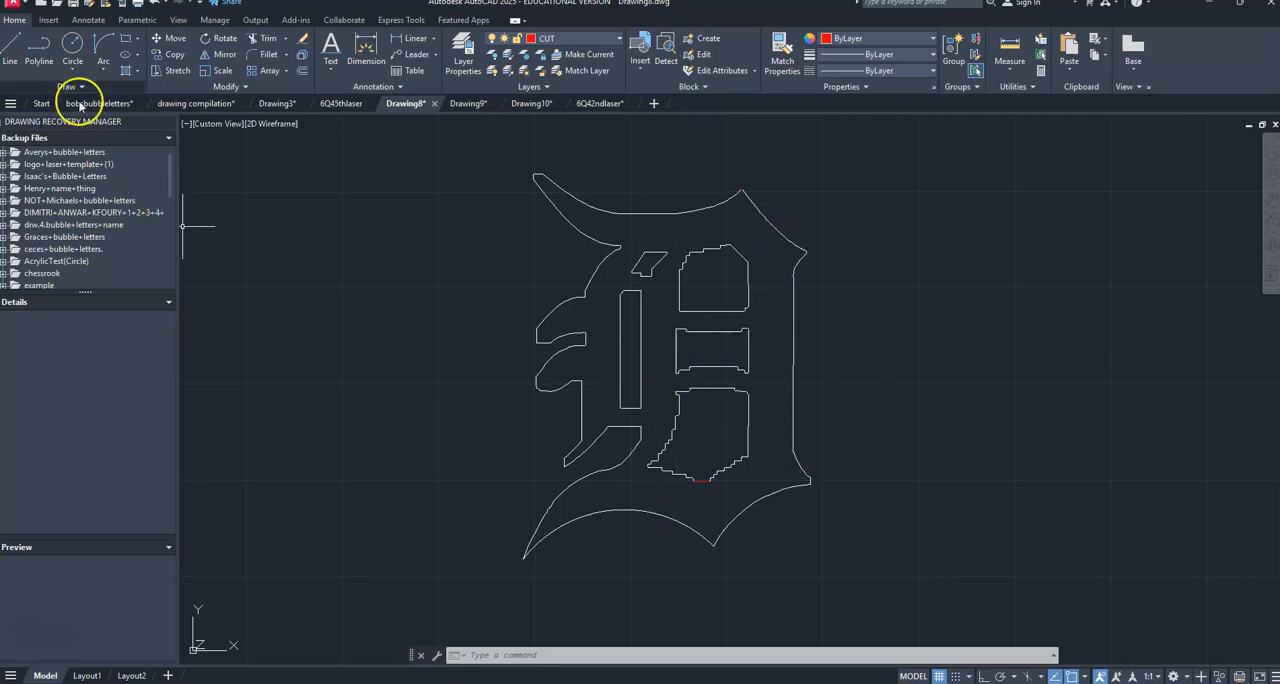
pyautogui.click(13, 8)
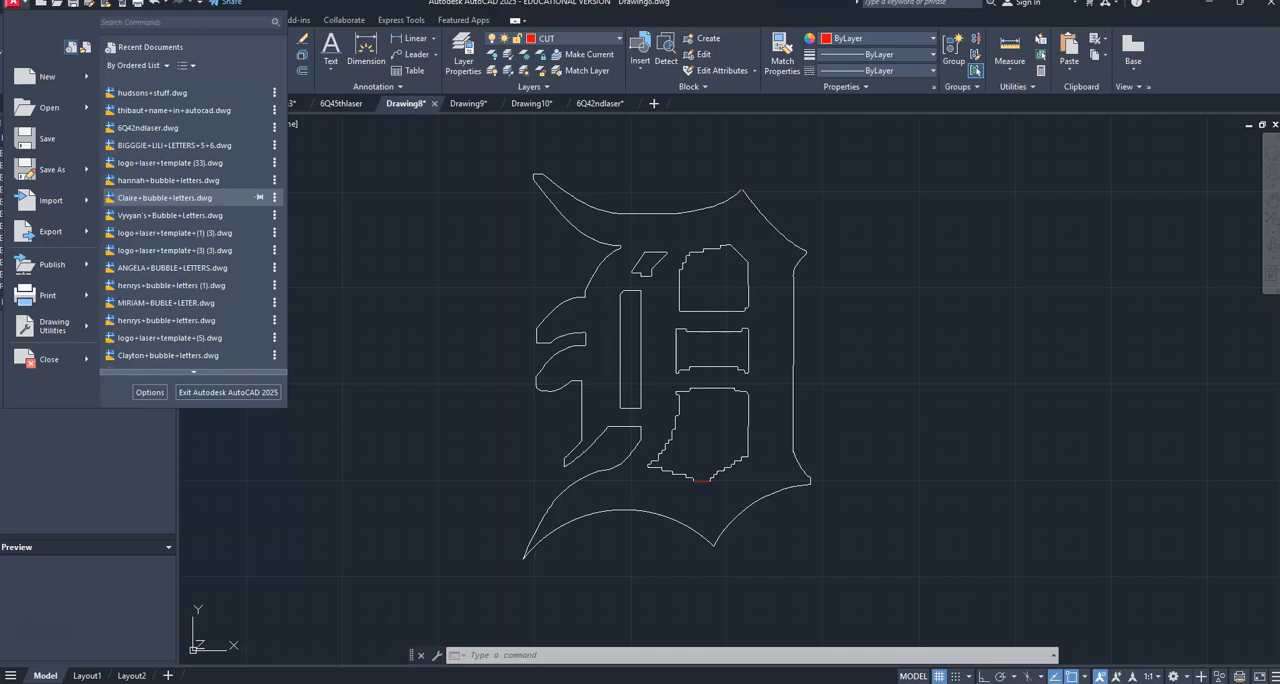
# Switch to Inventor and create a new part.
pyautogui.click(968, 682)
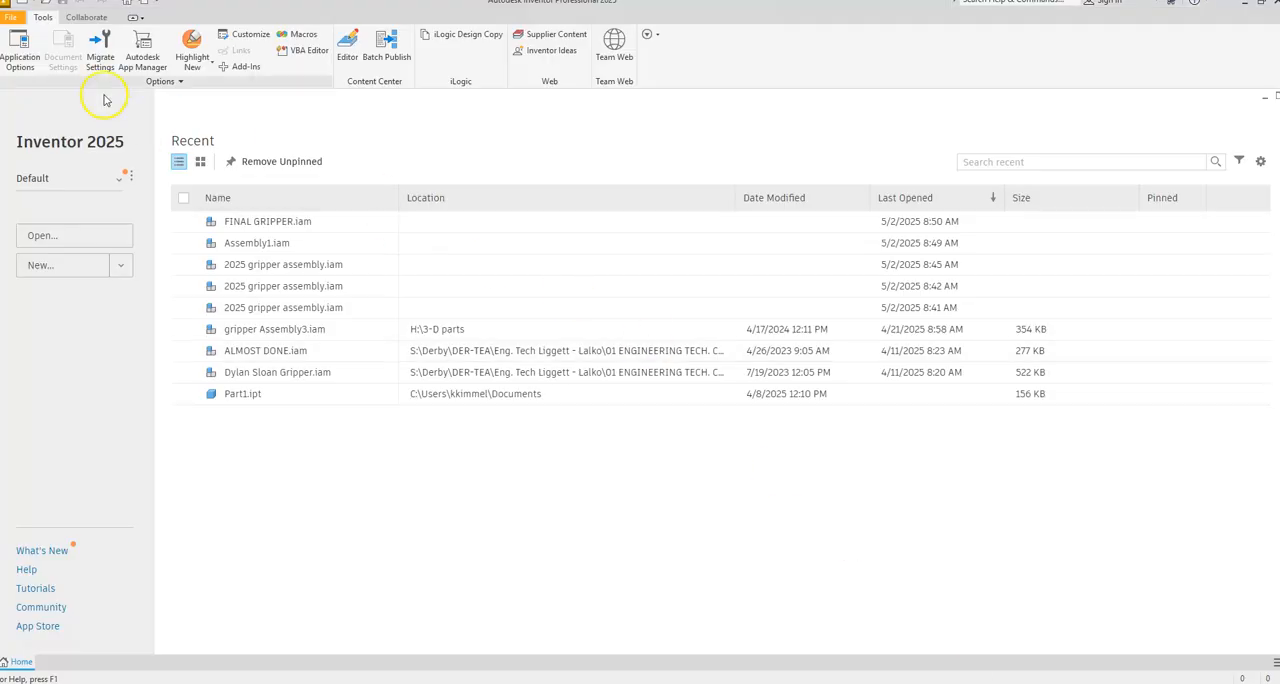
pyautogui.click(18, 18)
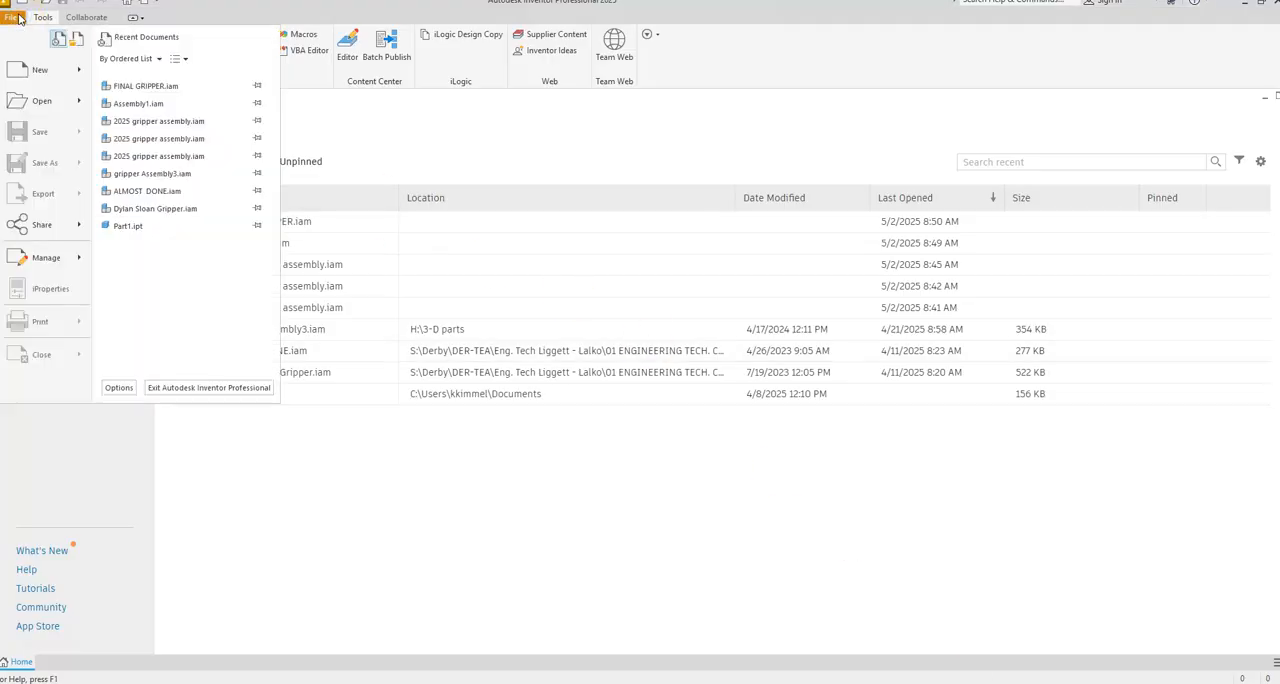
pyautogui.moveTo(75, 68)
pyautogui.click(168, 184)
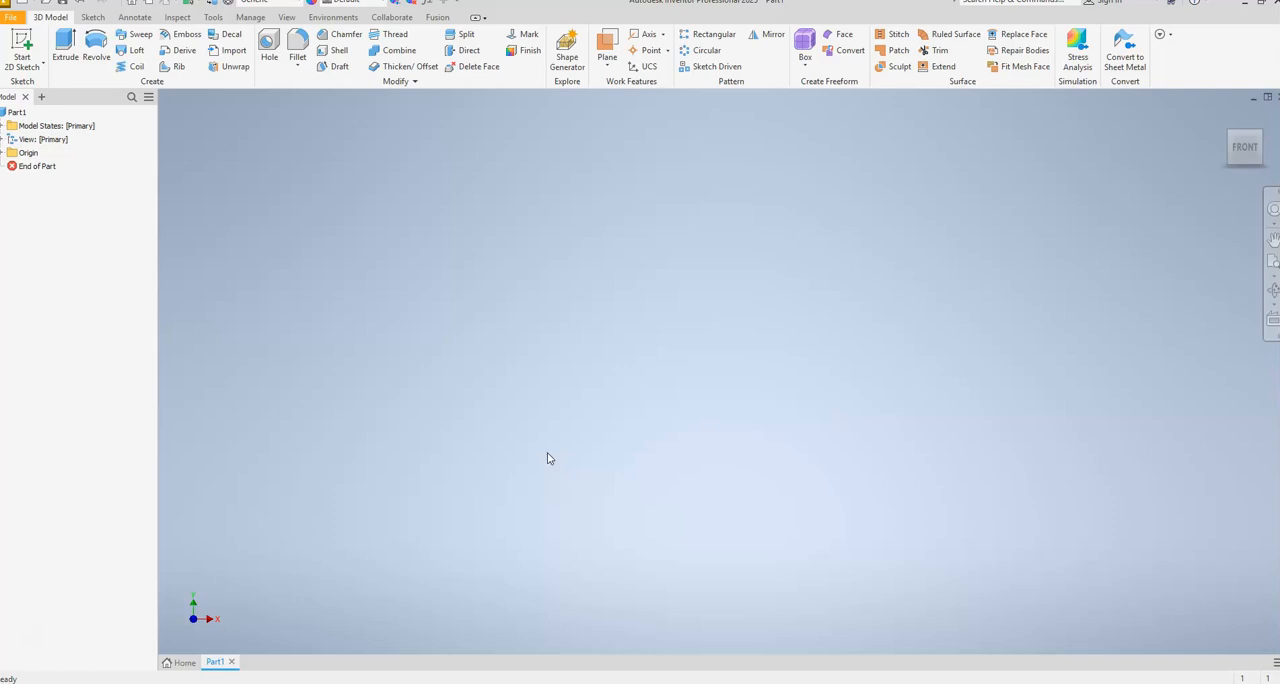
# Start a sketch on the front plane and draw a rectangle about 0.65 by 0.35 in, with its lower-right corner at the origin.
pyautogui.click(22, 42)
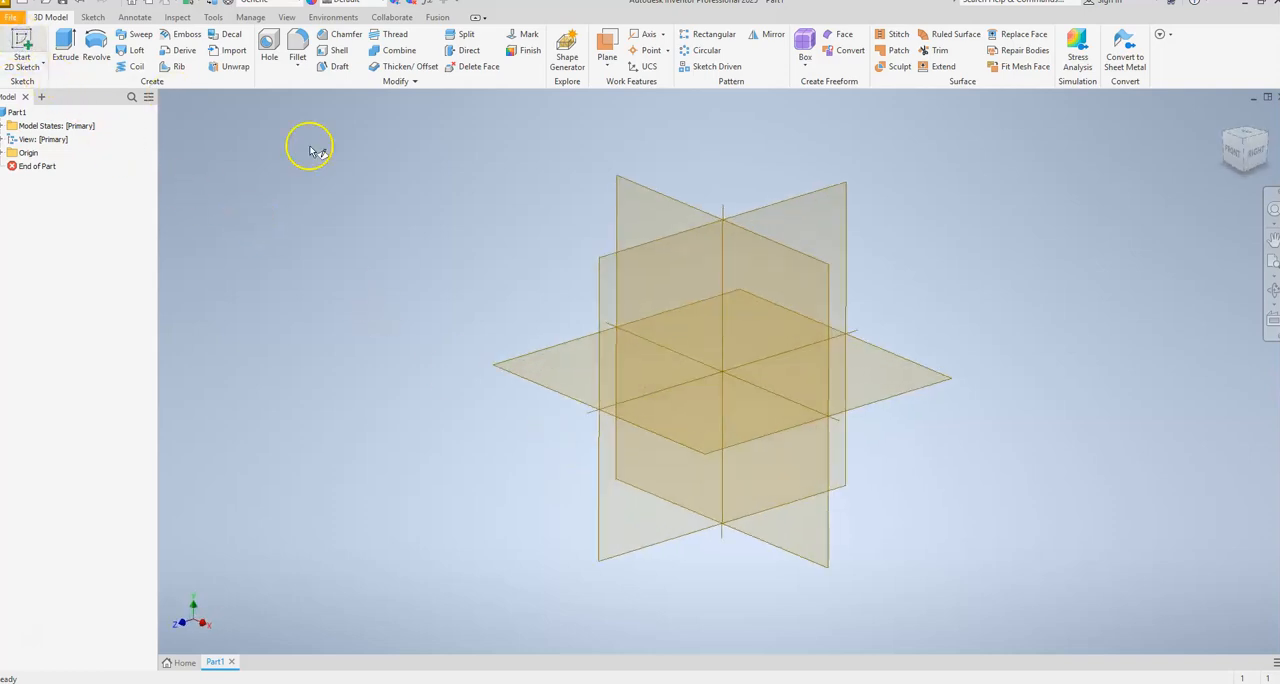
pyautogui.click(803, 347)
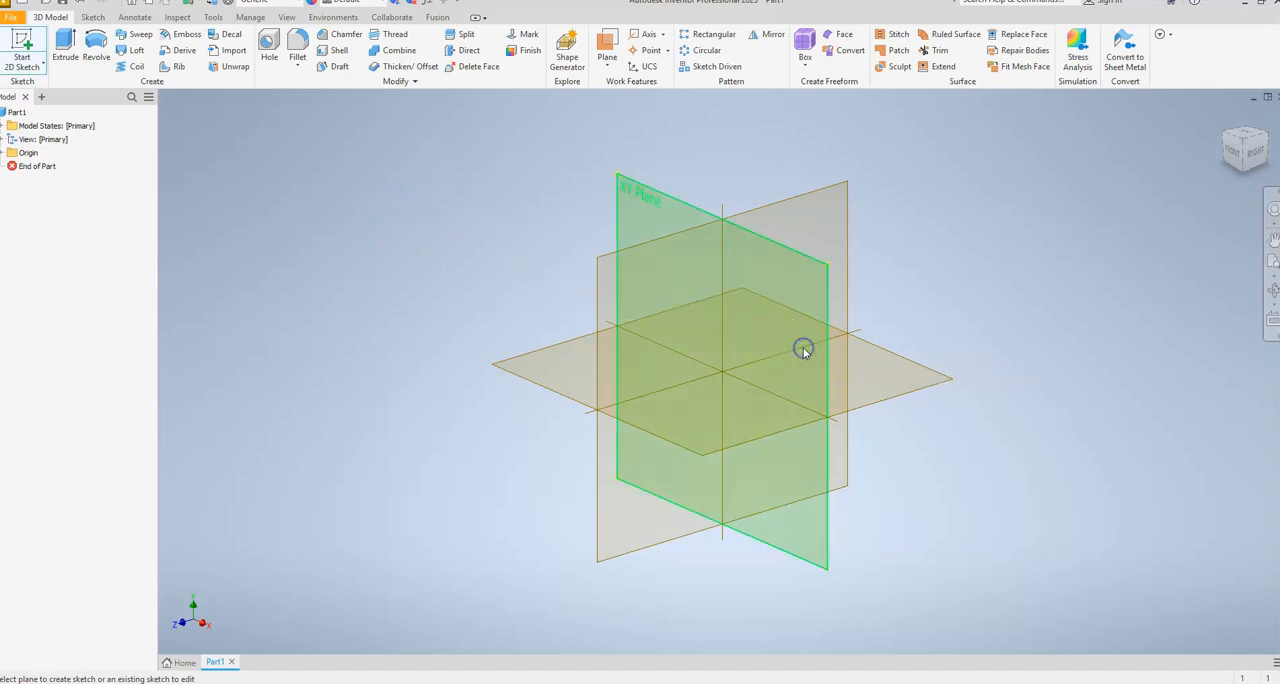
pyautogui.click(722, 372)
pyautogui.click(506, 202)
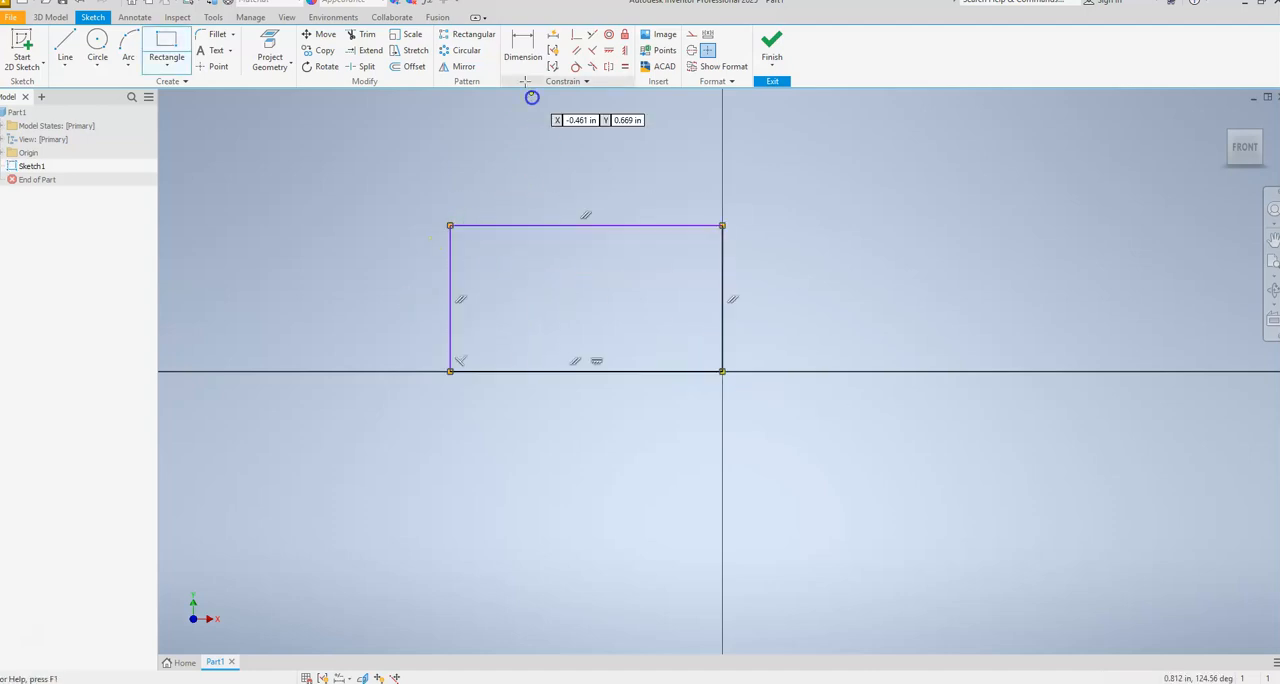
# Dimension the rectangle's vertical side to 1 in and finish the sketch.
pyautogui.click(522, 48)
pyautogui.click(452, 322)
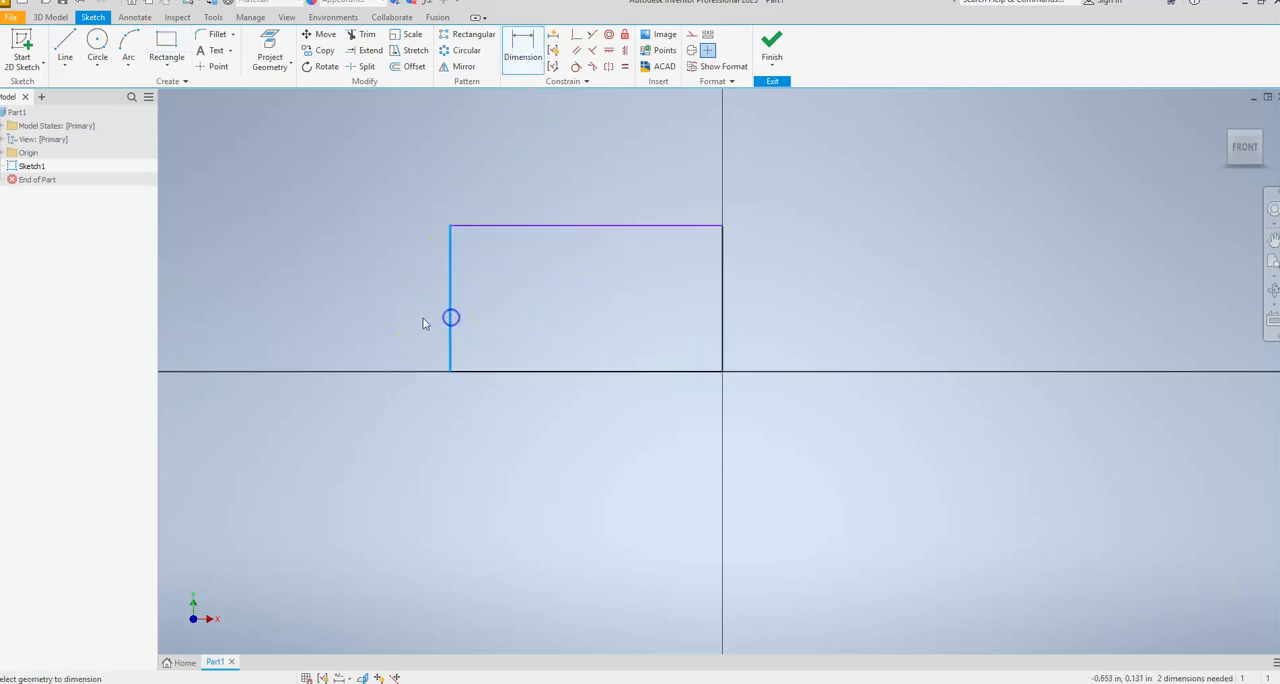
pyautogui.click(377, 311)
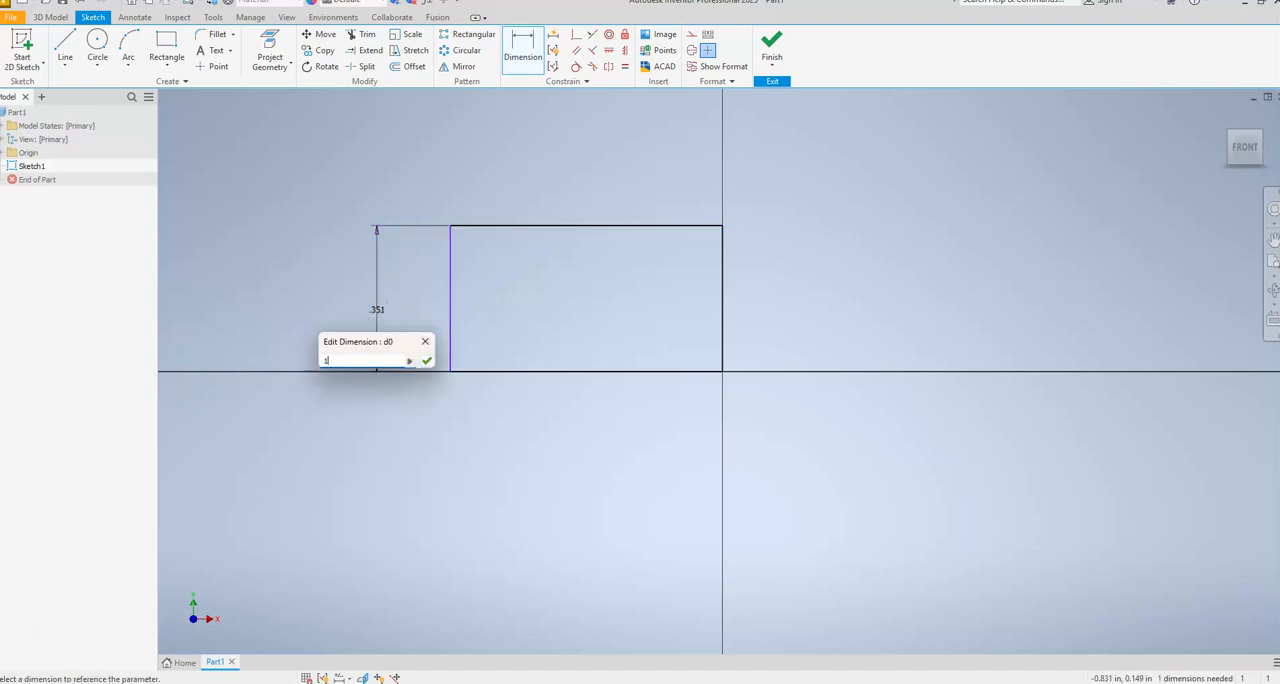
pyautogui.press('Return')
pyautogui.scroll(-5, 488, 447)
pyautogui.scroll(1, 489, 448)
pyautogui.scroll(3, 489, 447)
pyautogui.scroll(-3, 551, 423)
pyautogui.scroll(2, 555, 426)
pyautogui.click(682, 220)
pyautogui.press('Escape')
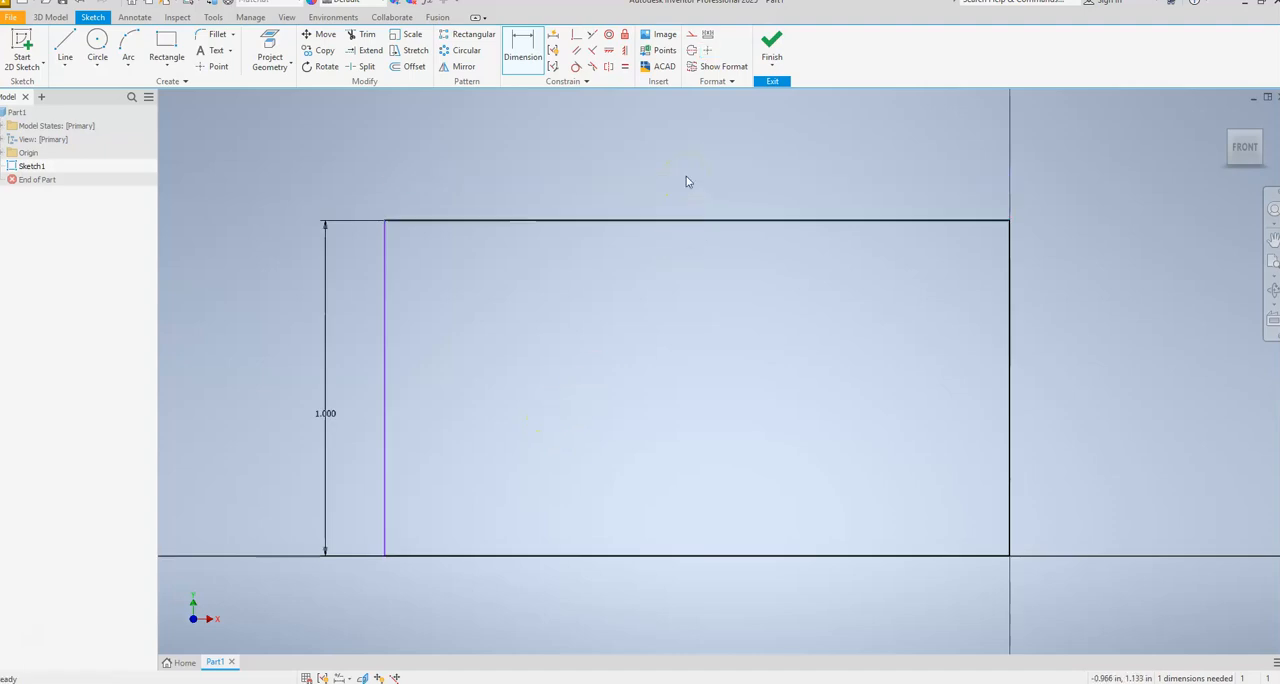
pyautogui.click(771, 45)
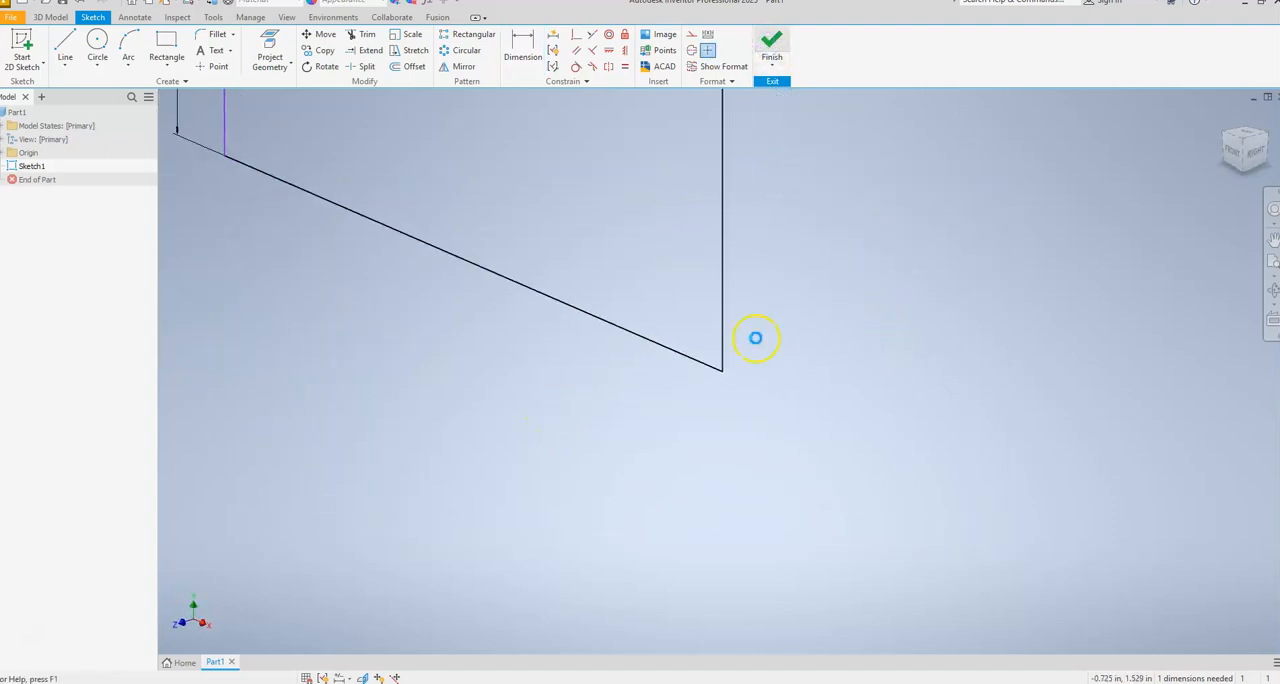
# Extrude the rectangle profile by 0.2 in.
pyautogui.keyDown('shift'); pyautogui.moveTo(604, 454); pyautogui.dragTo(663, 458, button='middle'); pyautogui.keyUp('shift')
pyautogui.click(66, 45)
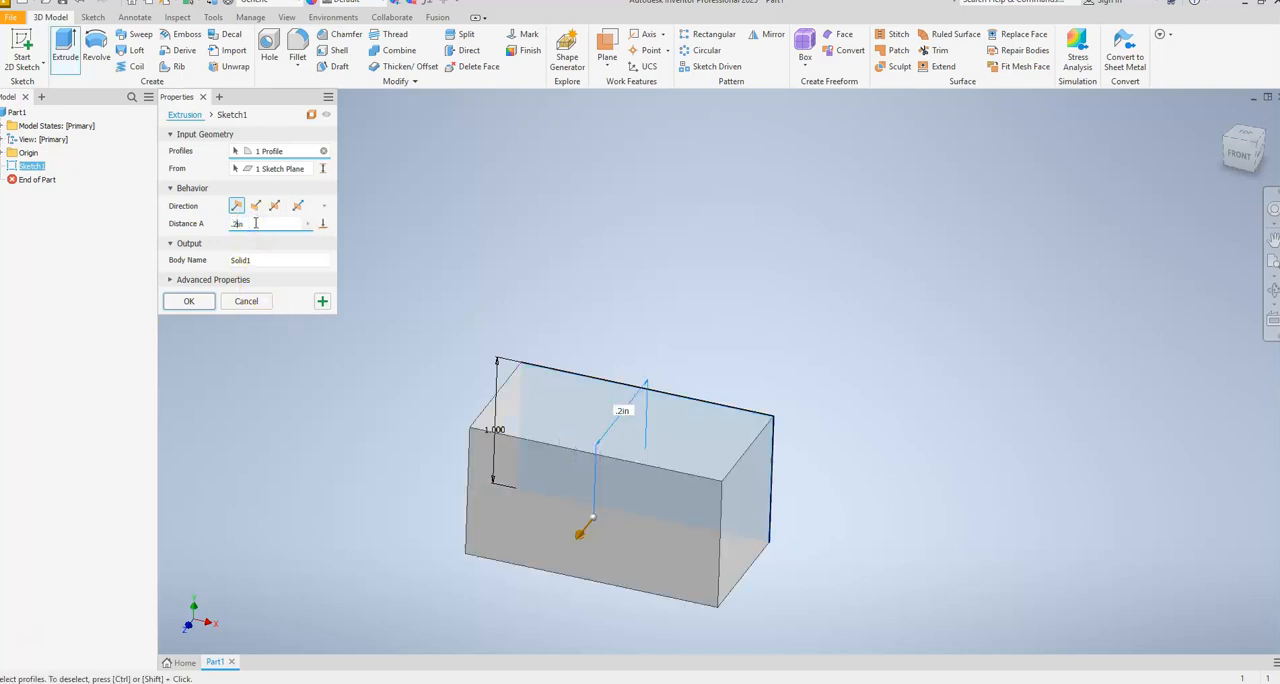
pyautogui.press('Return')
# Start a new 2D sketch on the large front face of the extruded plate.
pyautogui.keyDown('shift'); pyautogui.moveTo(669, 501); pyautogui.dragTo(700, 437, button='middle'); pyautogui.keyUp('shift')
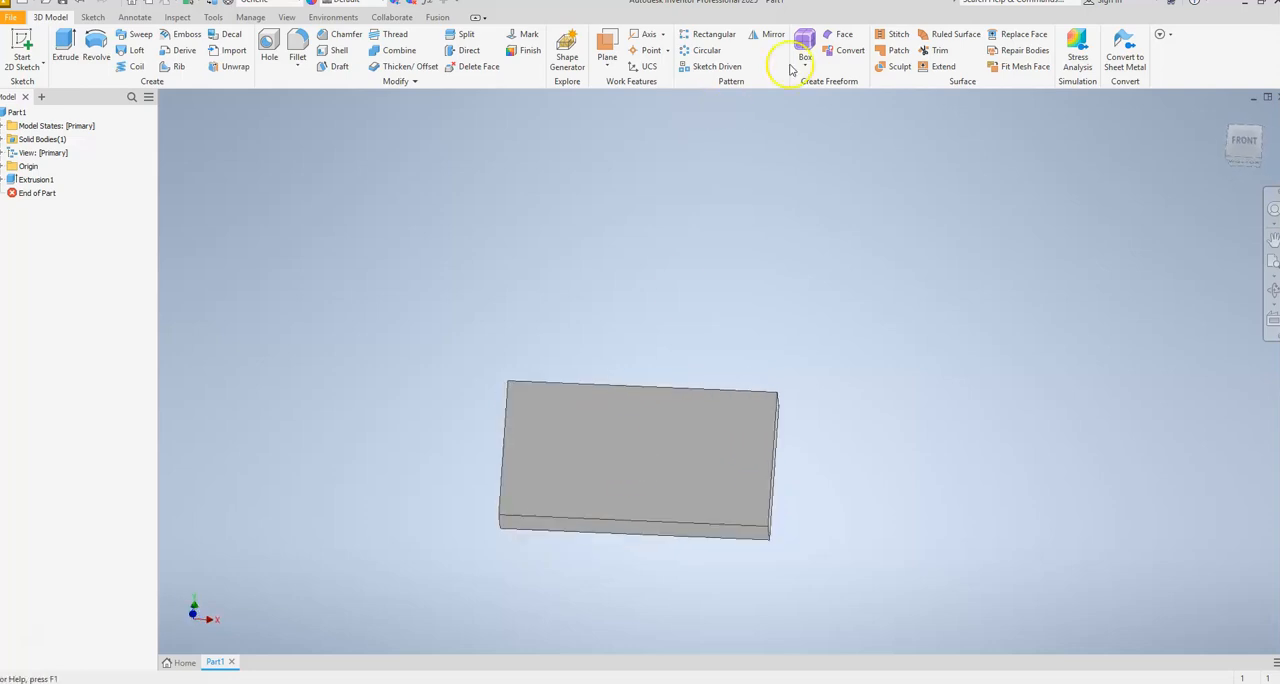
pyautogui.click(22, 45)
pyautogui.click(655, 460)
pyautogui.keyDown('shift'); pyautogui.moveTo(731, 426); pyautogui.dragTo(678, 408, button='middle'); pyautogui.keyUp('shift')
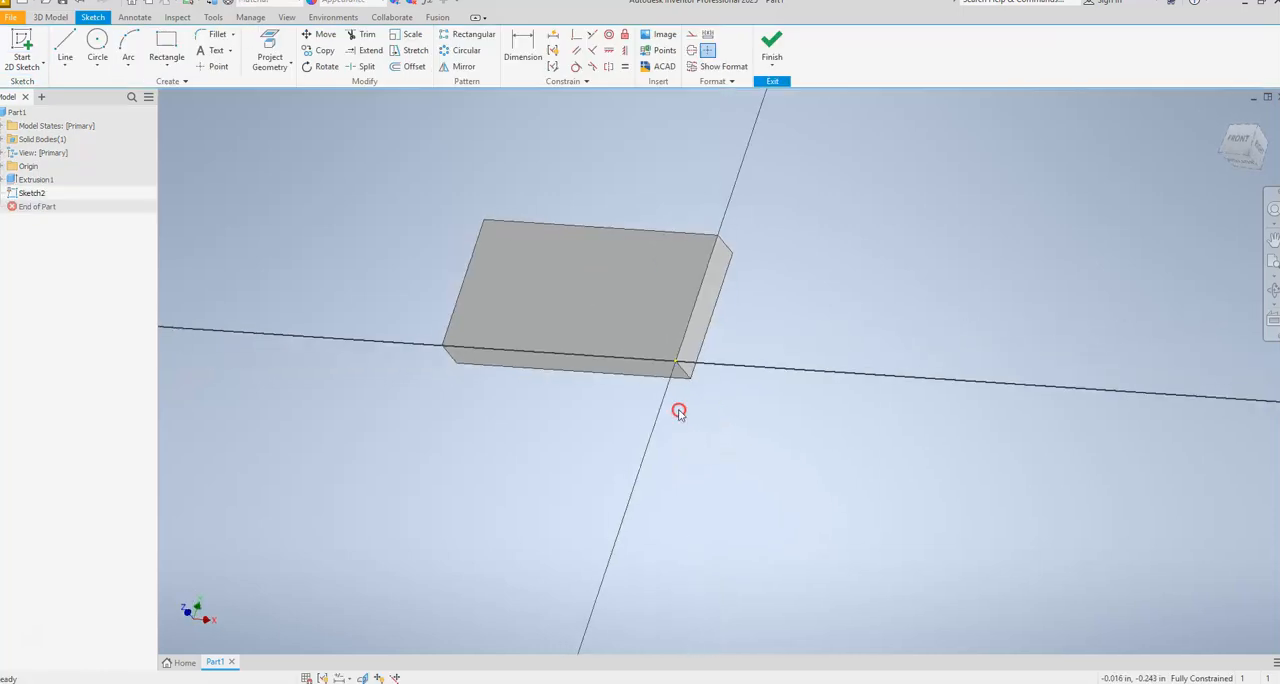
# Insert the AutoCAD file "tigers logo needs fixed.dwg" into the sketch, using the detected inch units.
pyautogui.click(666, 69)
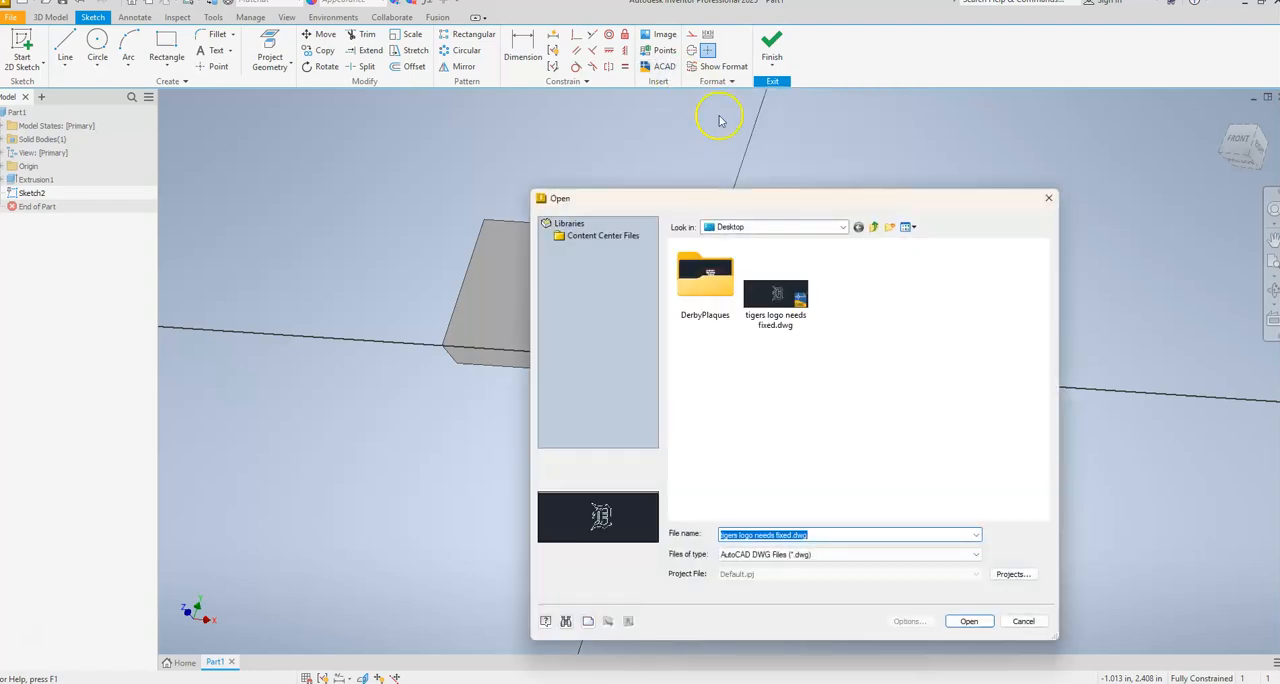
pyautogui.click(779, 300)
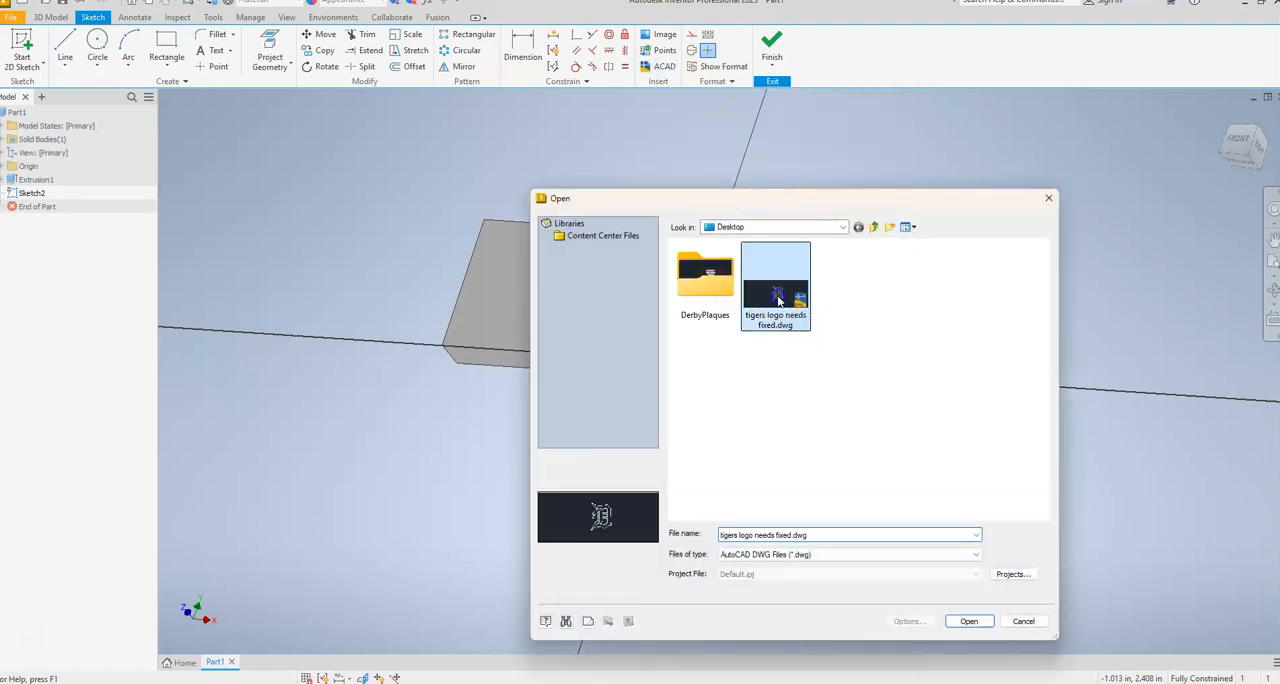
pyautogui.doubleClick(778, 296)
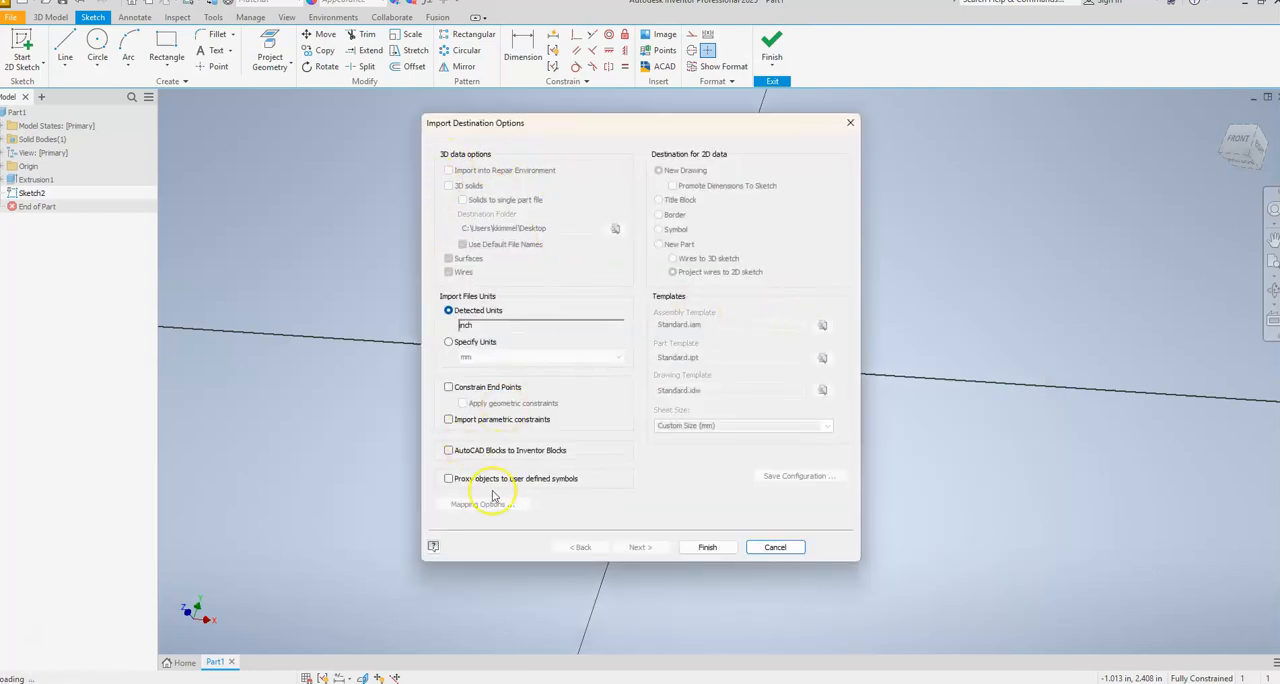
pyautogui.click(709, 548)
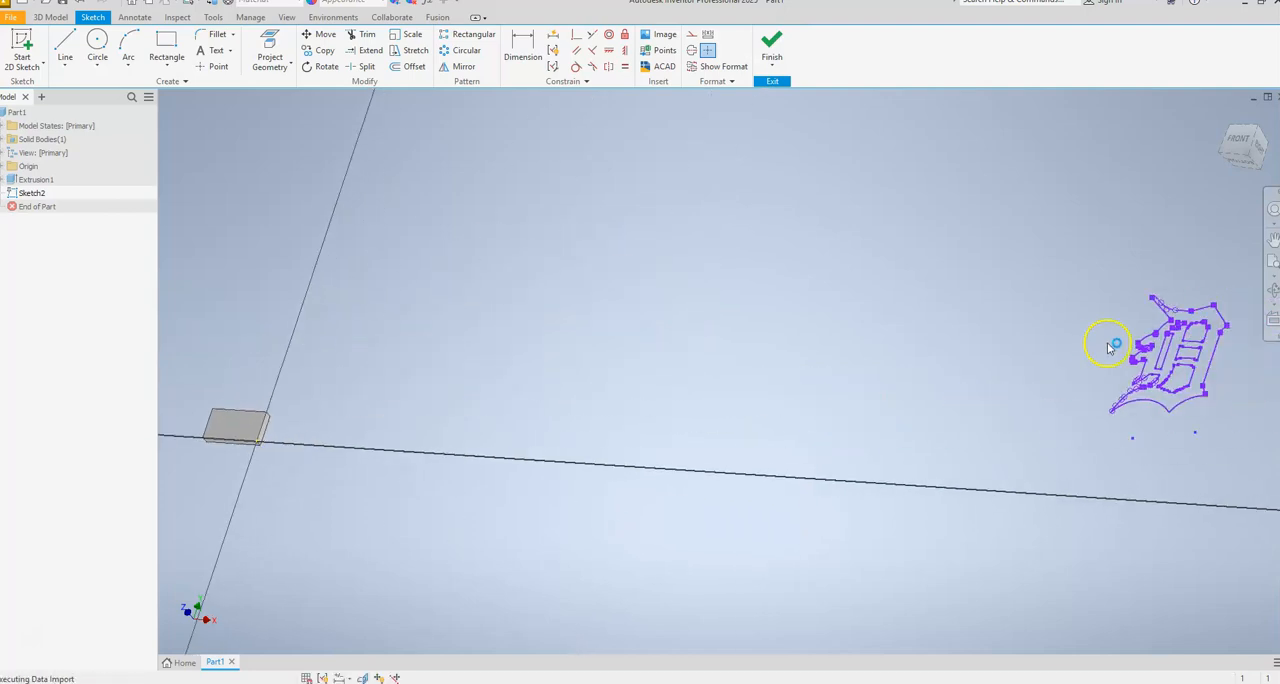
# Move the whole imported logo, using a base point near its lower-left tip, to just right of the plate by the origin.
pyautogui.moveTo(911, 465)
pyautogui.keyDown('shift'); pyautogui.mouseDown(button='middle')
pyautogui.moveTo(977, 471)
pyautogui.moveTo(989, 434)
pyautogui.moveTo(943, 429)
pyautogui.moveTo(1002, 451)
pyautogui.moveTo(988, 462)
pyautogui.mouseUp(button='middle'); pyautogui.keyUp('shift')
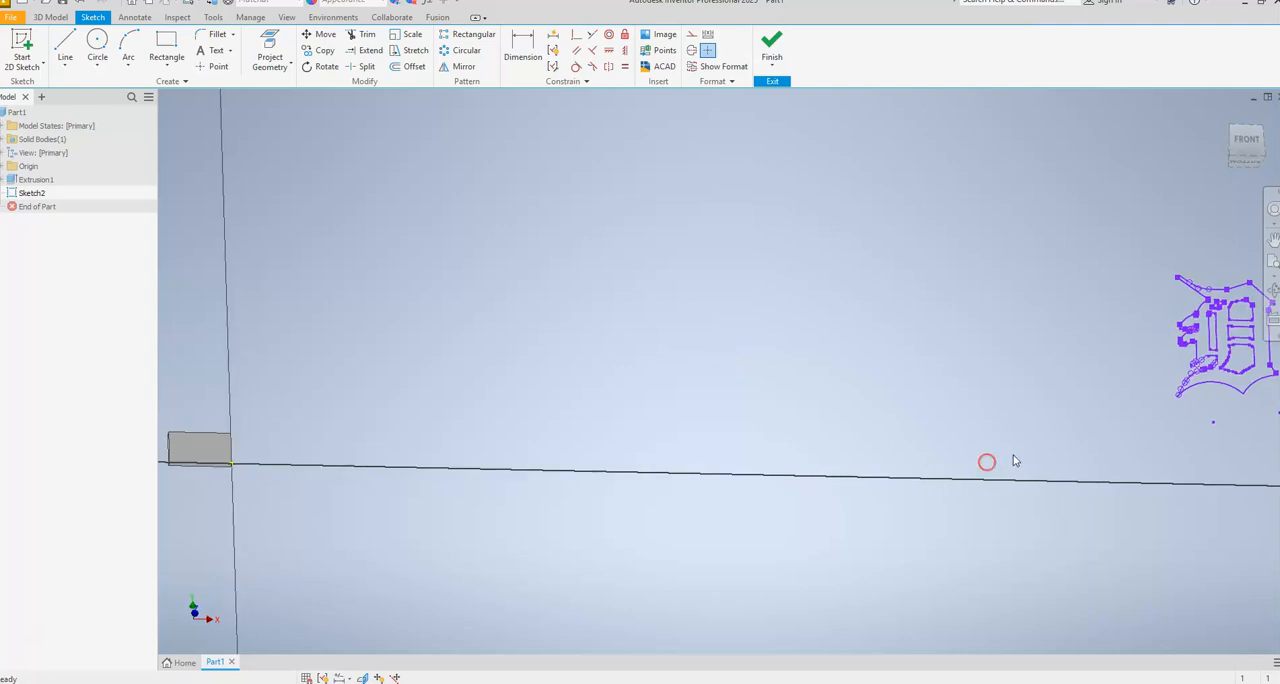
pyautogui.scroll(-3, 1028, 457)
pyautogui.scroll(2, 1042, 454)
pyautogui.moveTo(1080, 455); pyautogui.dragTo(864, 467, button='middle')
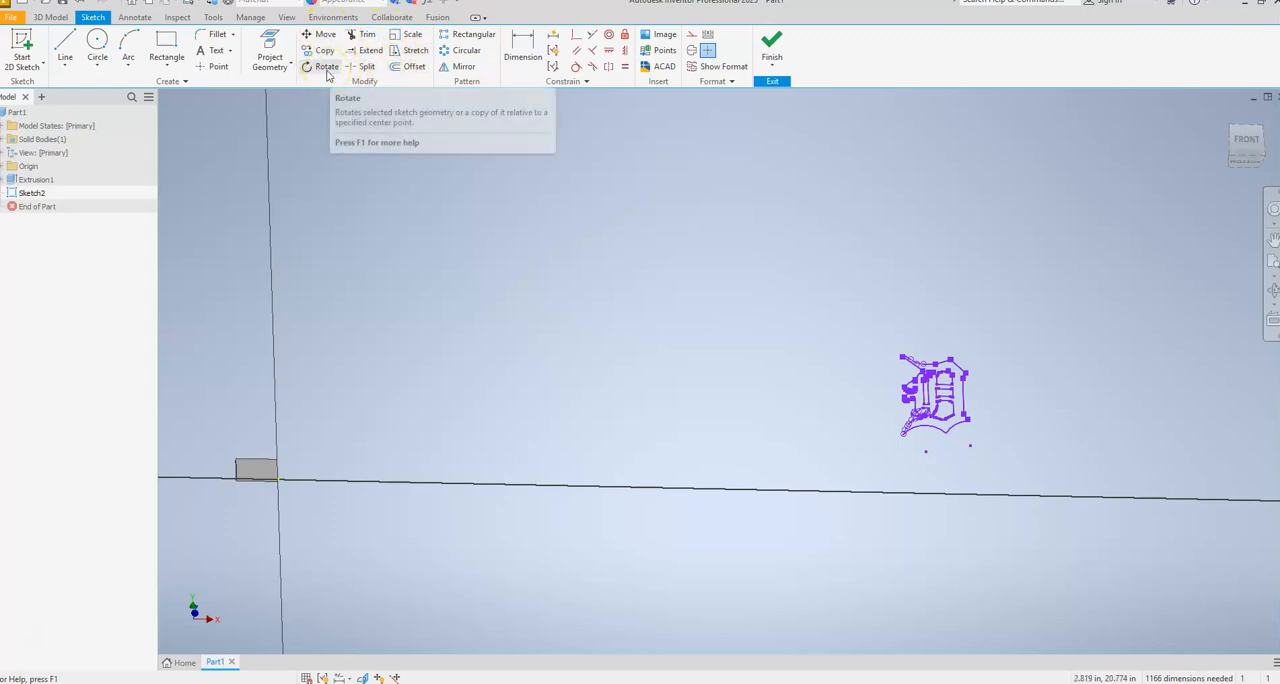
pyautogui.moveTo(840, 324); pyautogui.dragTo(1030, 472)
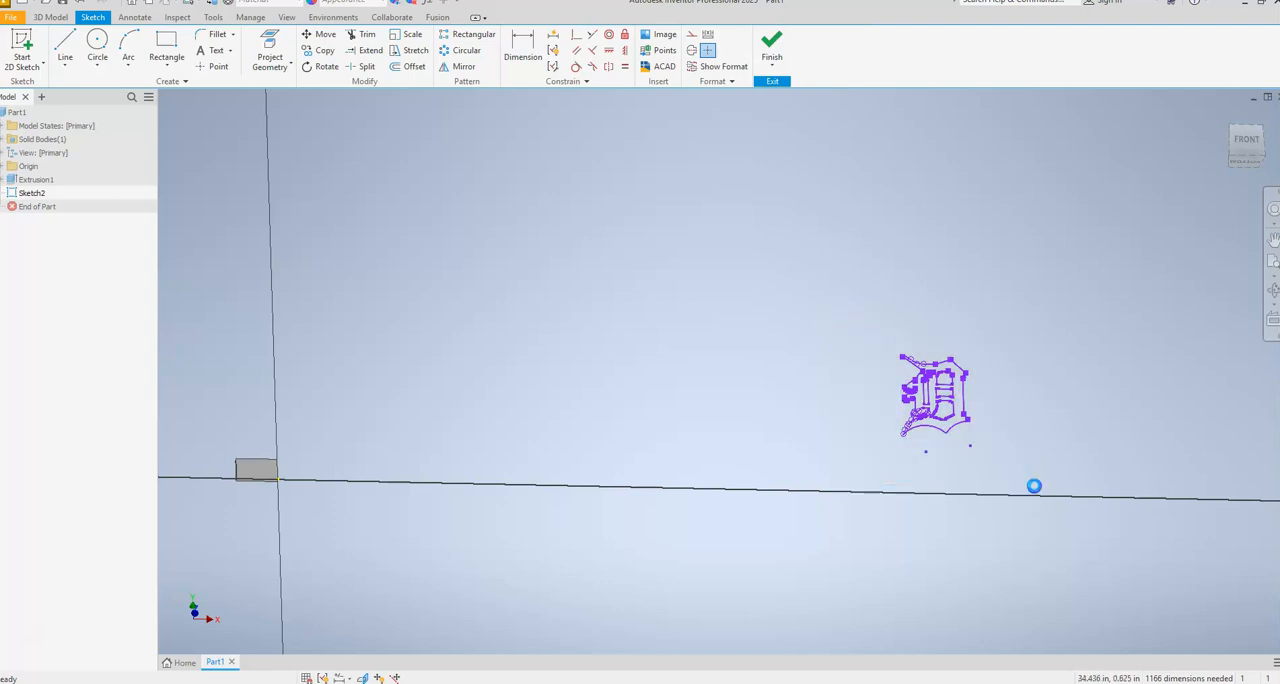
pyautogui.click(318, 35)
pyautogui.click(250, 127)
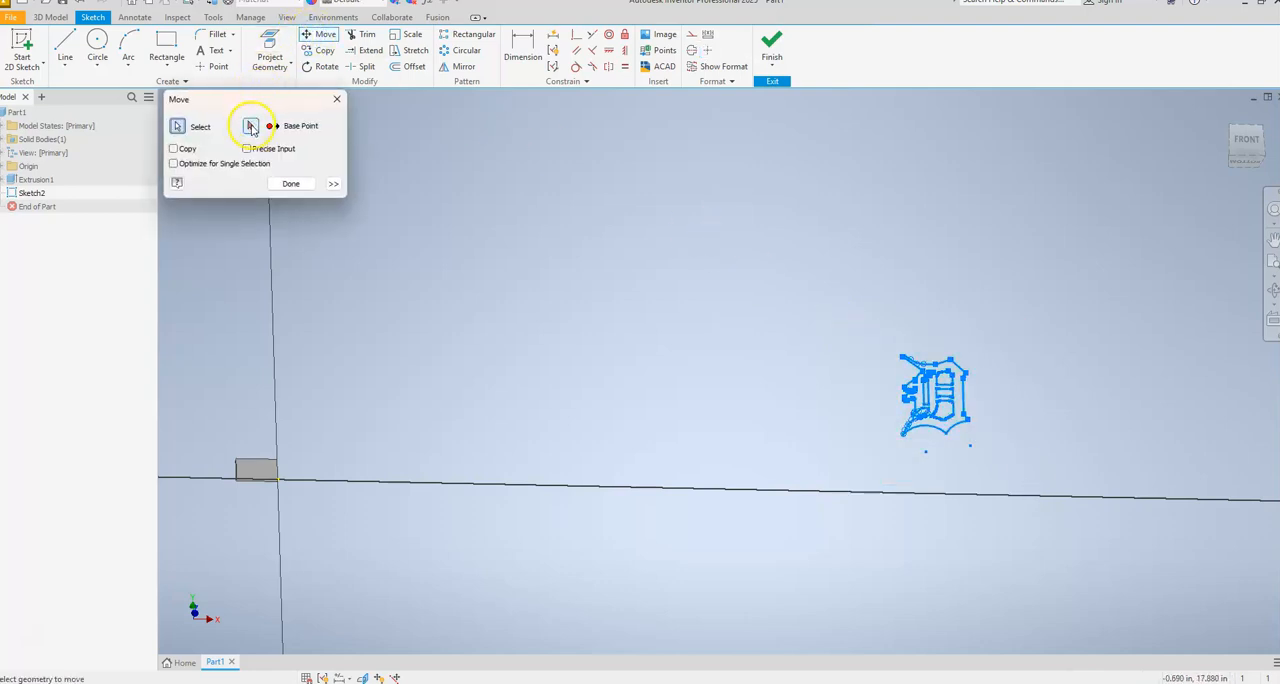
pyautogui.click(178, 126)
pyautogui.click(250, 127)
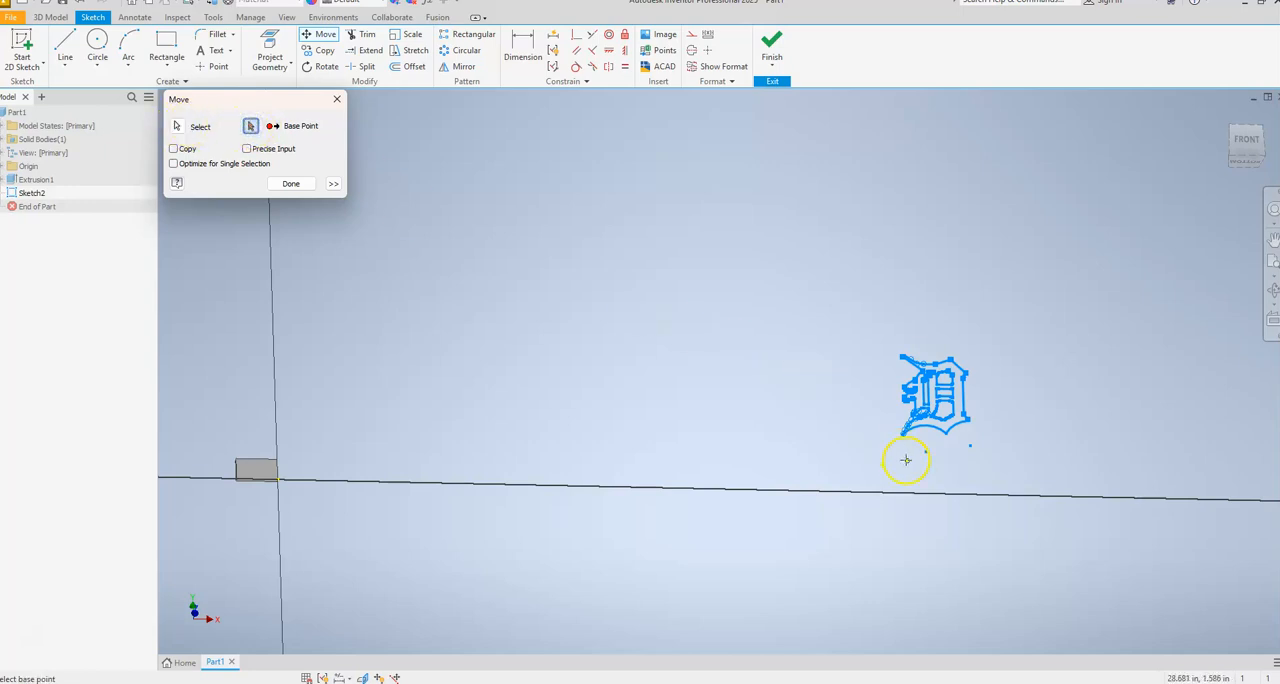
pyautogui.click(911, 439)
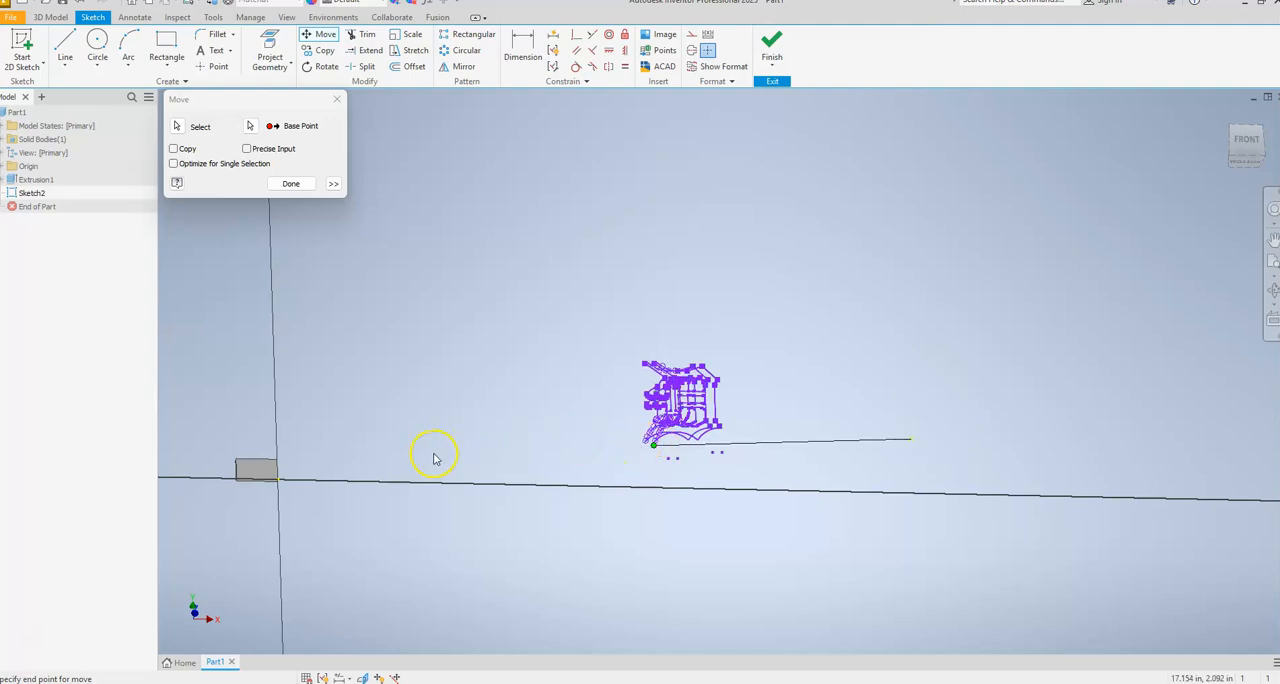
pyautogui.moveTo(331, 471); pyautogui.dragTo(583, 449, button='middle')
pyautogui.scroll(5, 570, 459)
pyautogui.scroll(-8, 570, 462)
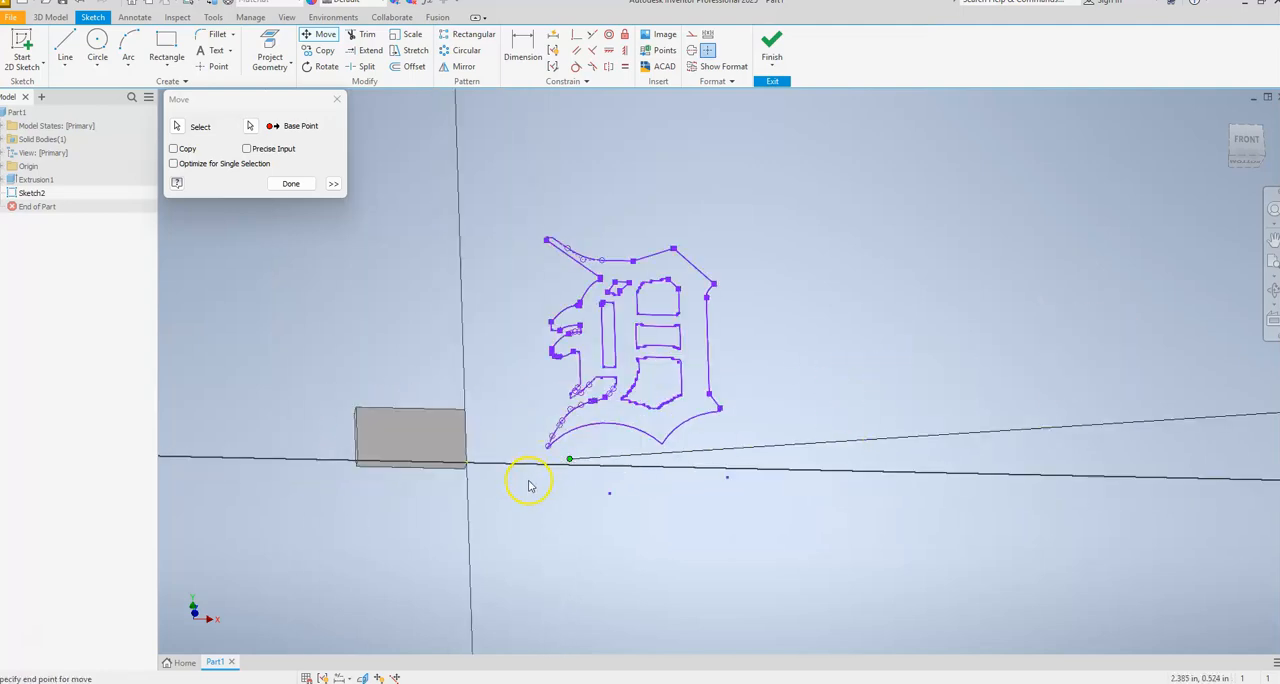
pyautogui.click(535, 463)
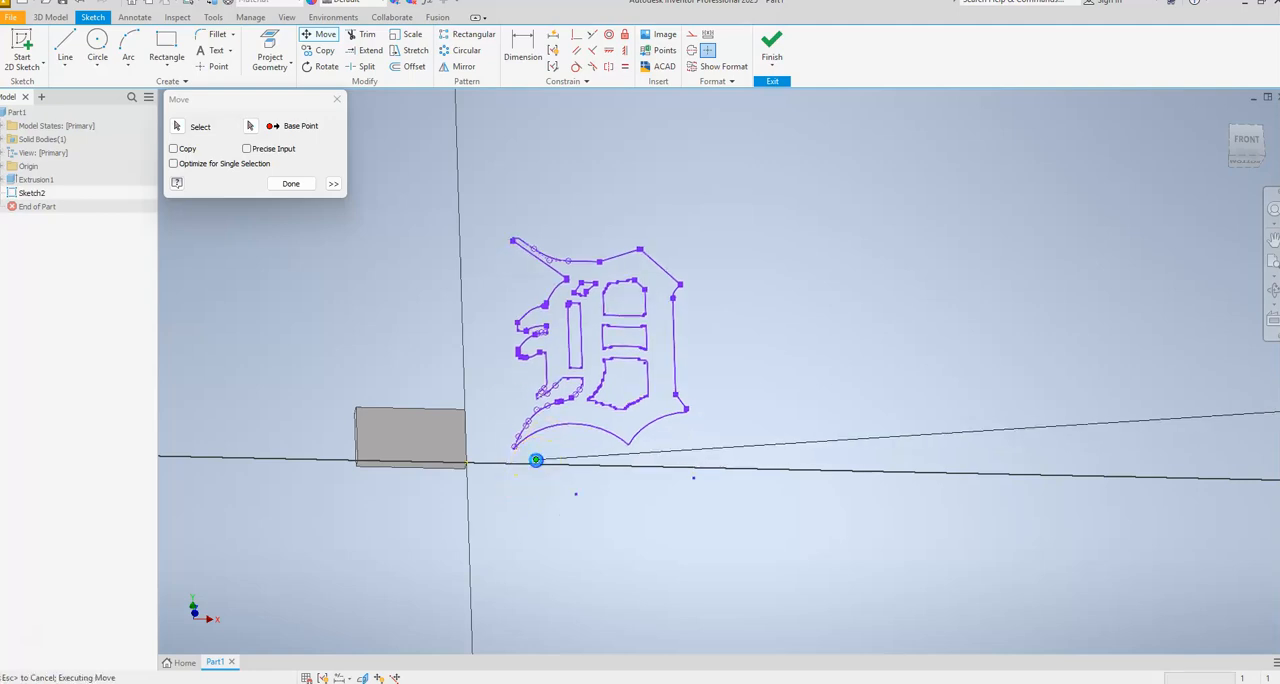
pyautogui.click(290, 183)
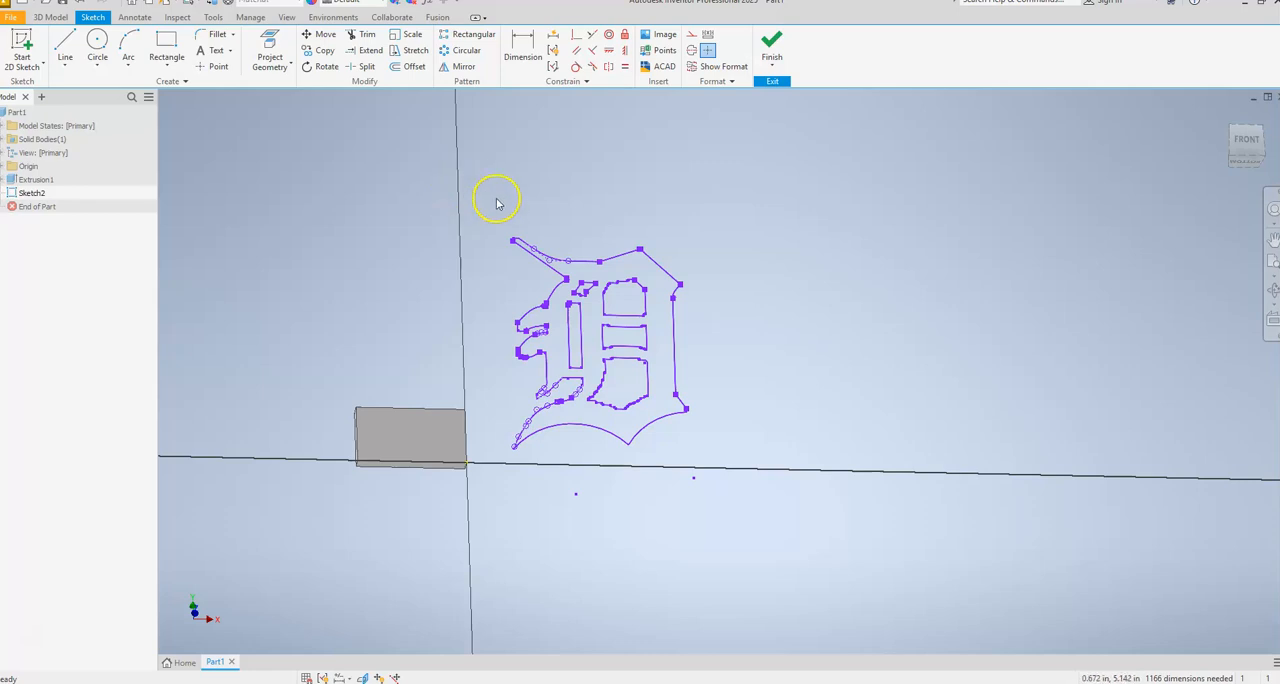
# Rotate the whole logo 90 degrees counterclockwise about a point near its centre.
pyautogui.moveTo(486, 202); pyautogui.dragTo(782, 477)
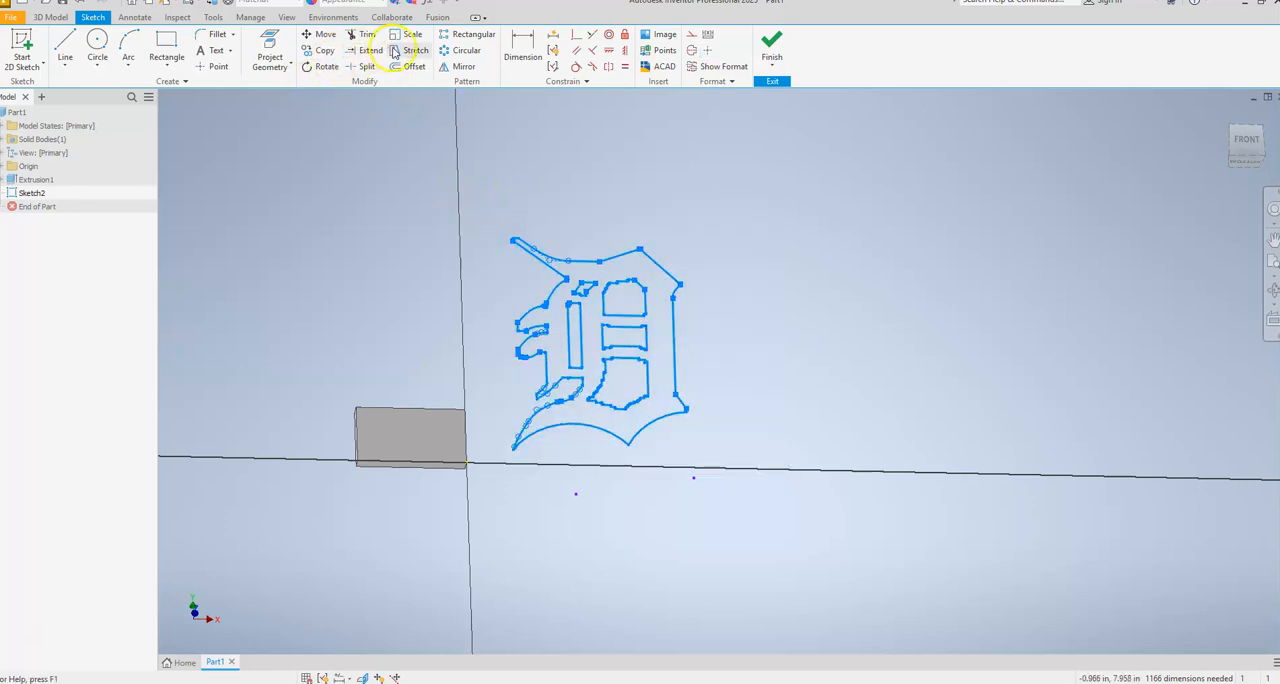
pyautogui.click(318, 67)
pyautogui.click(184, 160)
pyautogui.click(612, 343)
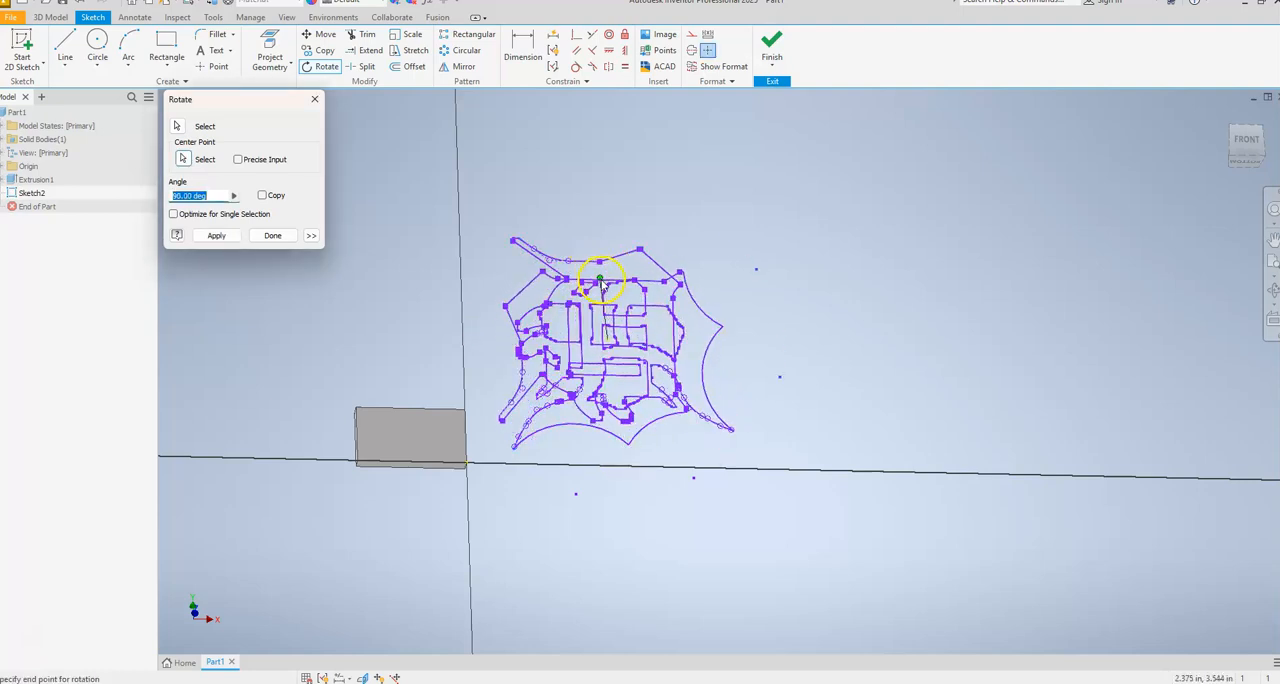
pyautogui.click(603, 284)
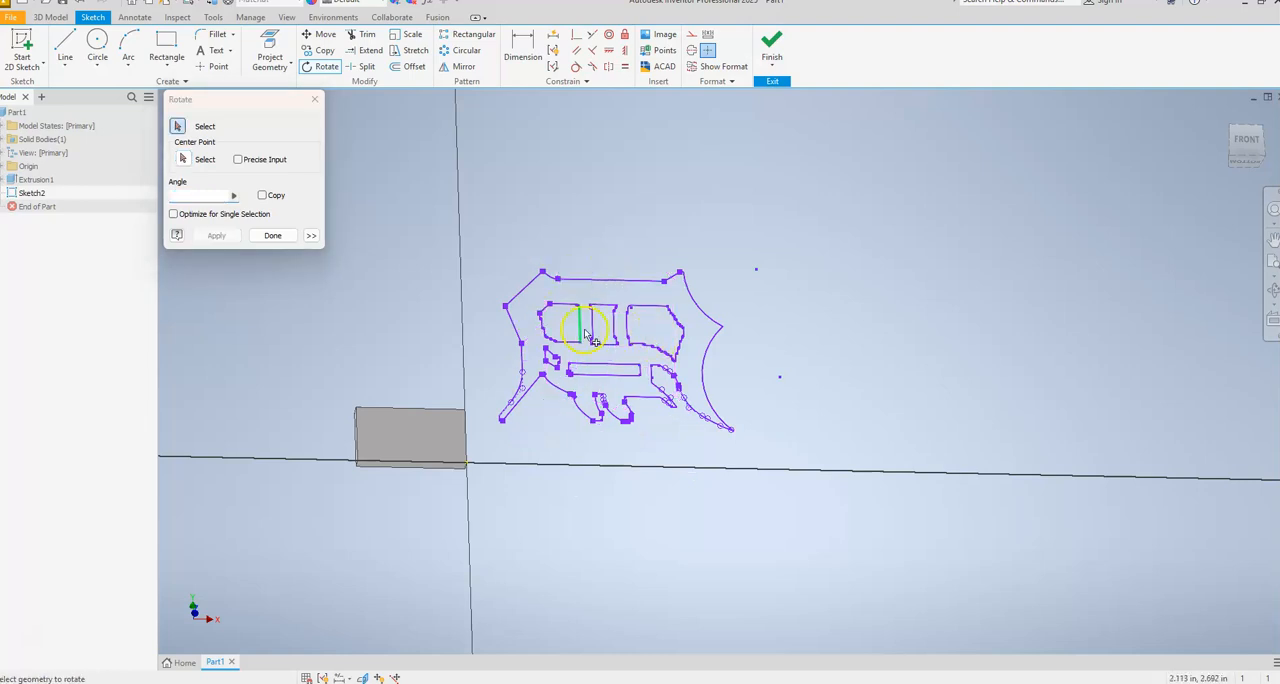
pyautogui.click(272, 235)
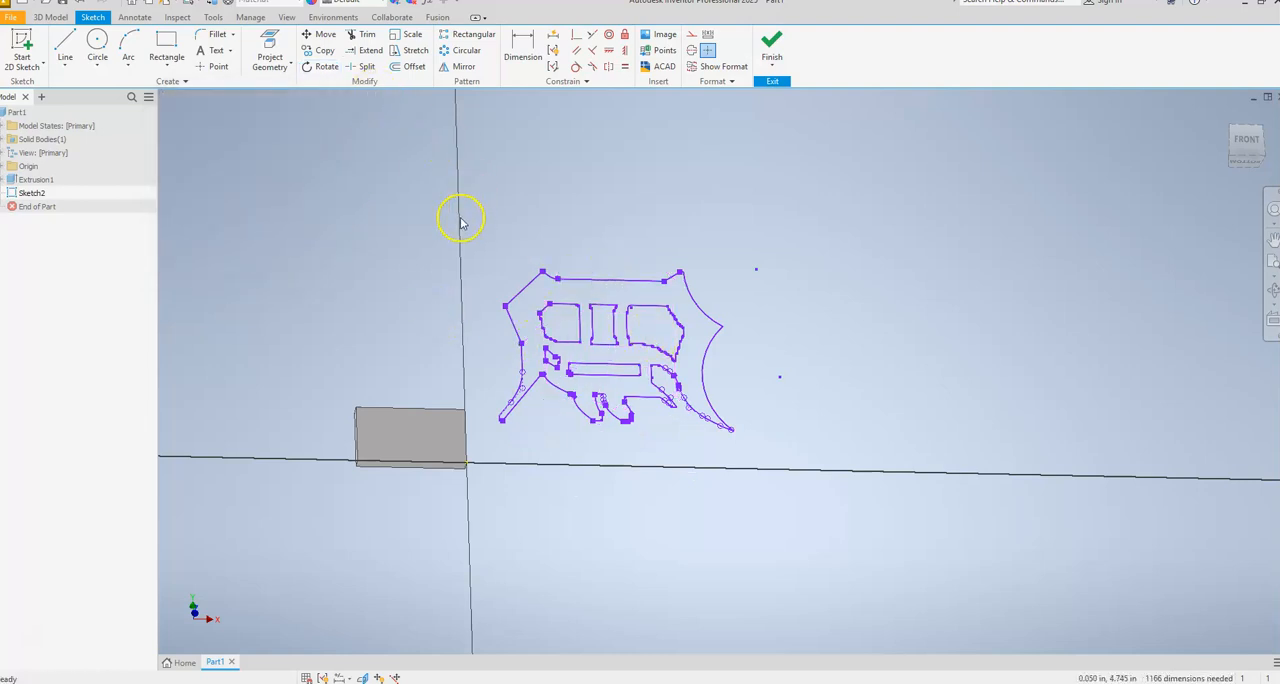
pyautogui.moveTo(482, 237); pyautogui.dragTo(790, 460)
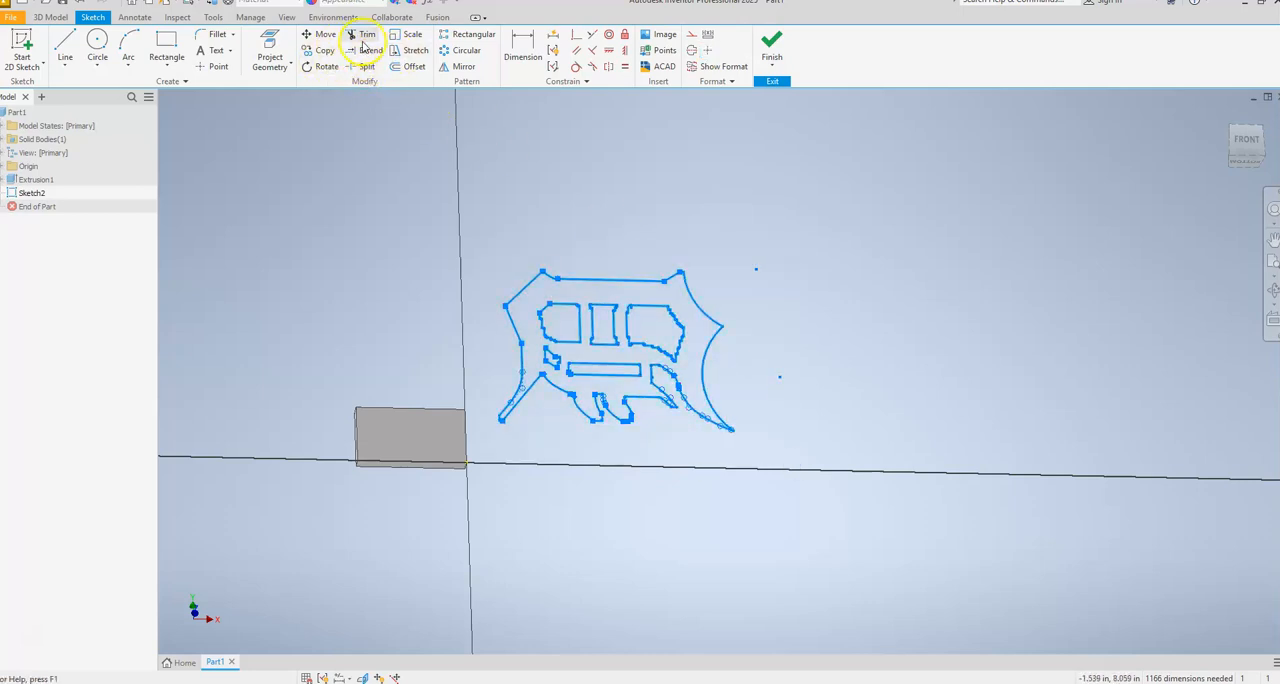
pyautogui.click(409, 37)
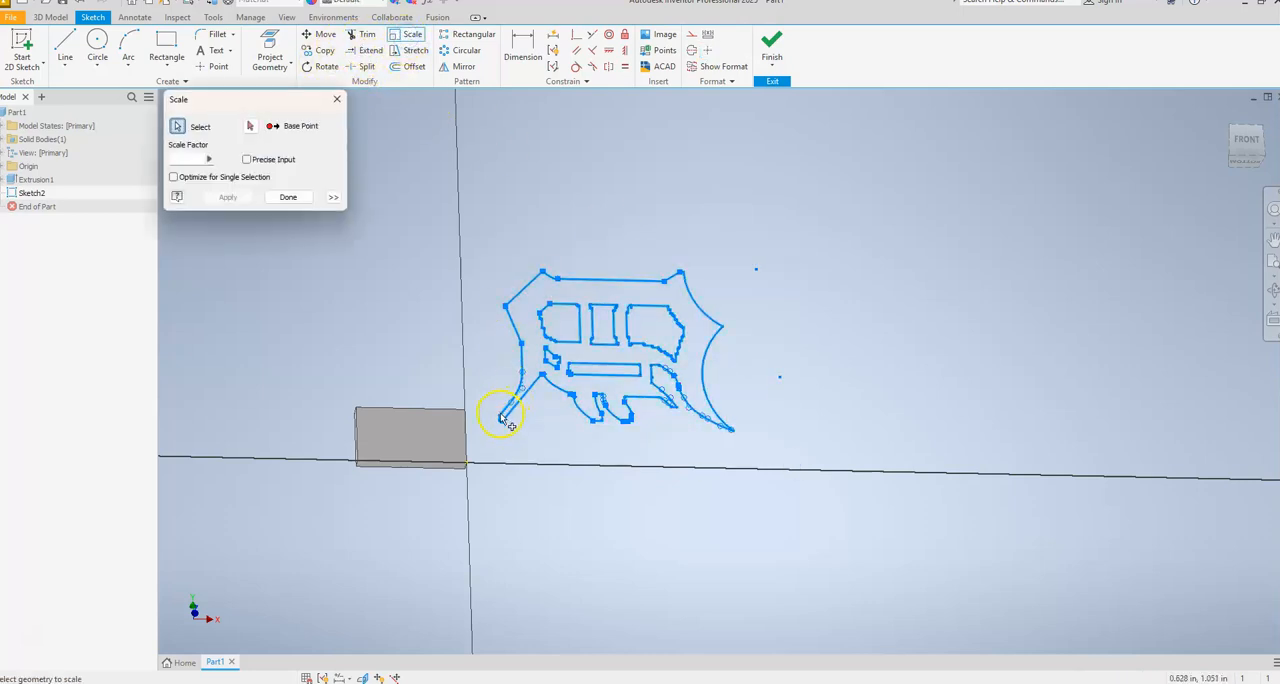
pyautogui.click(251, 127)
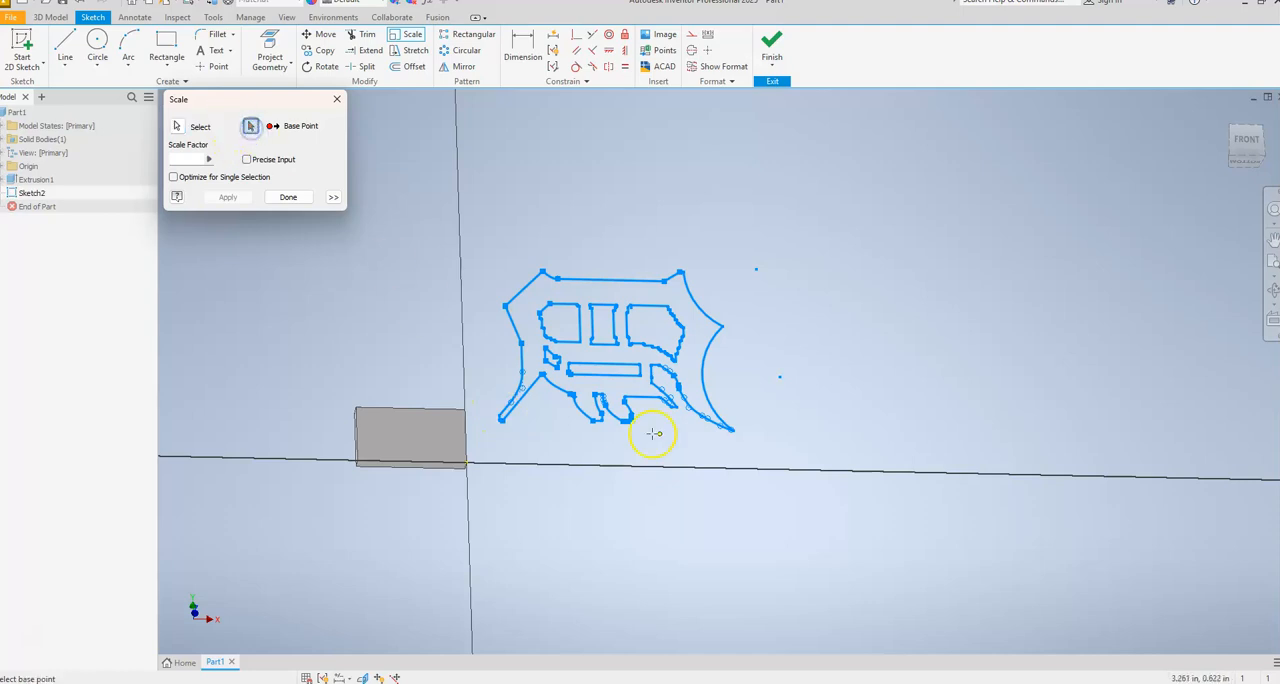
pyautogui.click(498, 423)
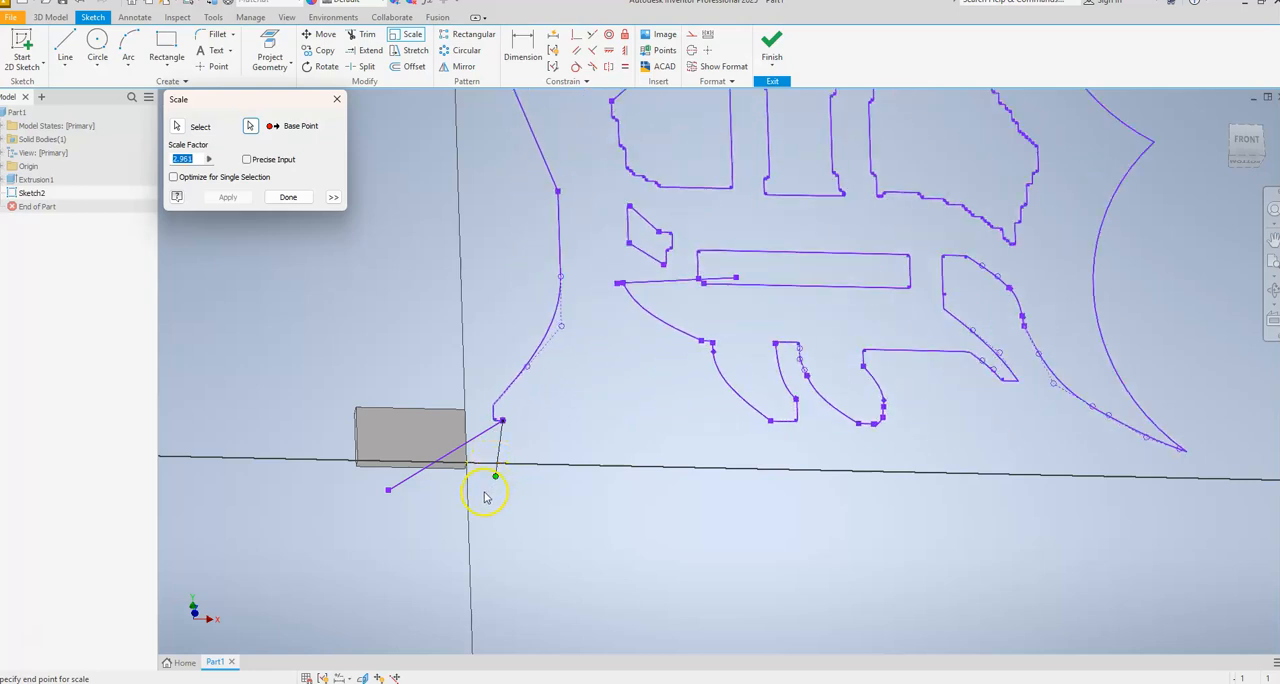
pyautogui.click(503, 442)
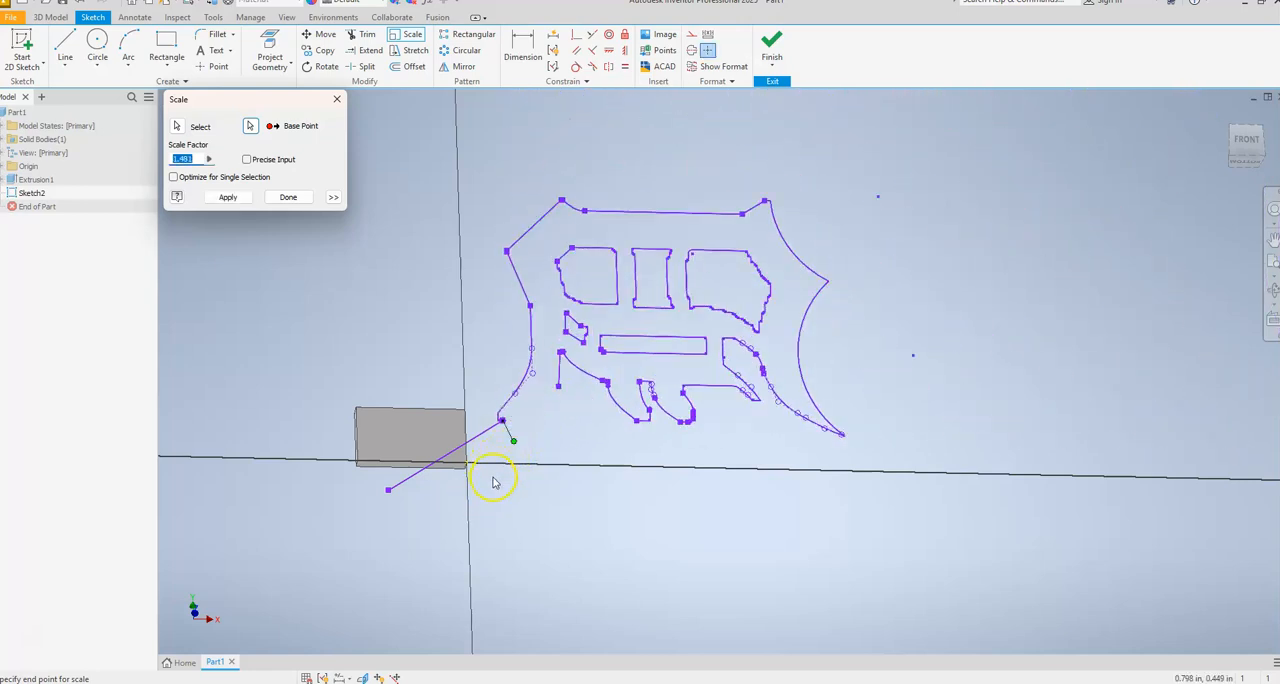
pyautogui.press('Escape')
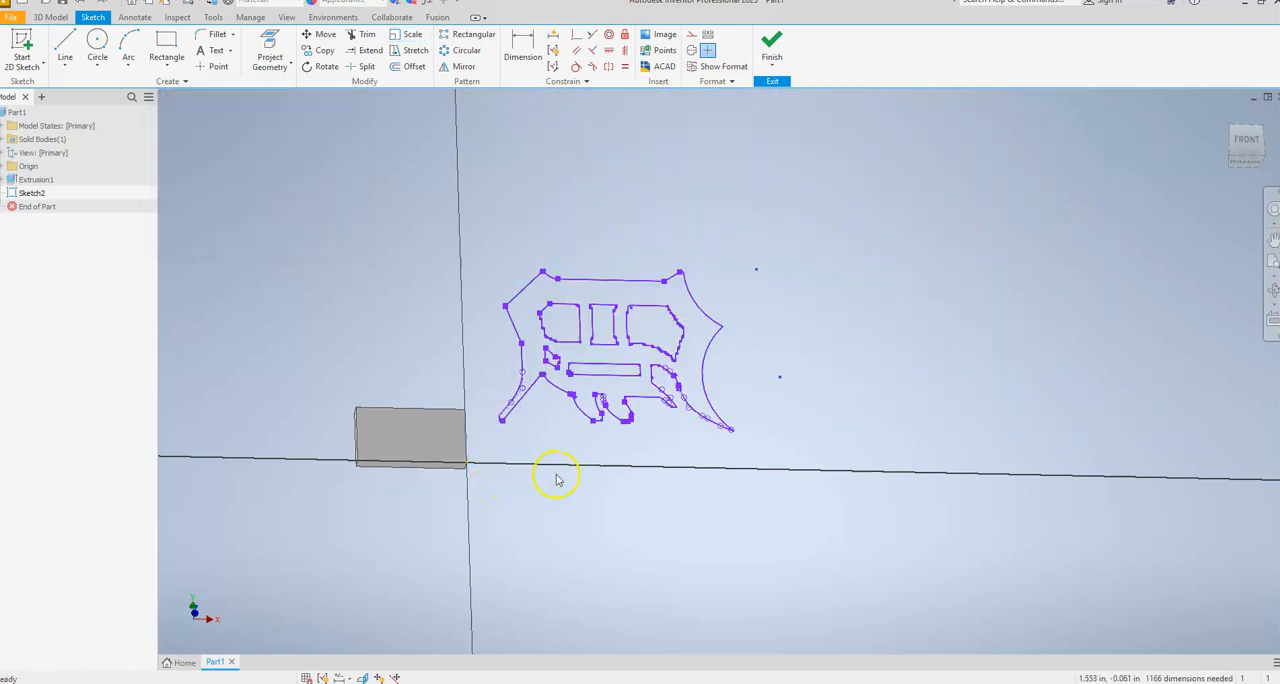
# Scale the whole logo down by a factor of about 0.34, using its lower-right tip as the base point.
pyautogui.moveTo(502, 238)
pyautogui.mouseDown()
pyautogui.moveTo(720, 451)
pyautogui.moveTo(780, 466)
pyautogui.moveTo(551, 306)
pyautogui.moveTo(485, 236)
pyautogui.mouseUp()
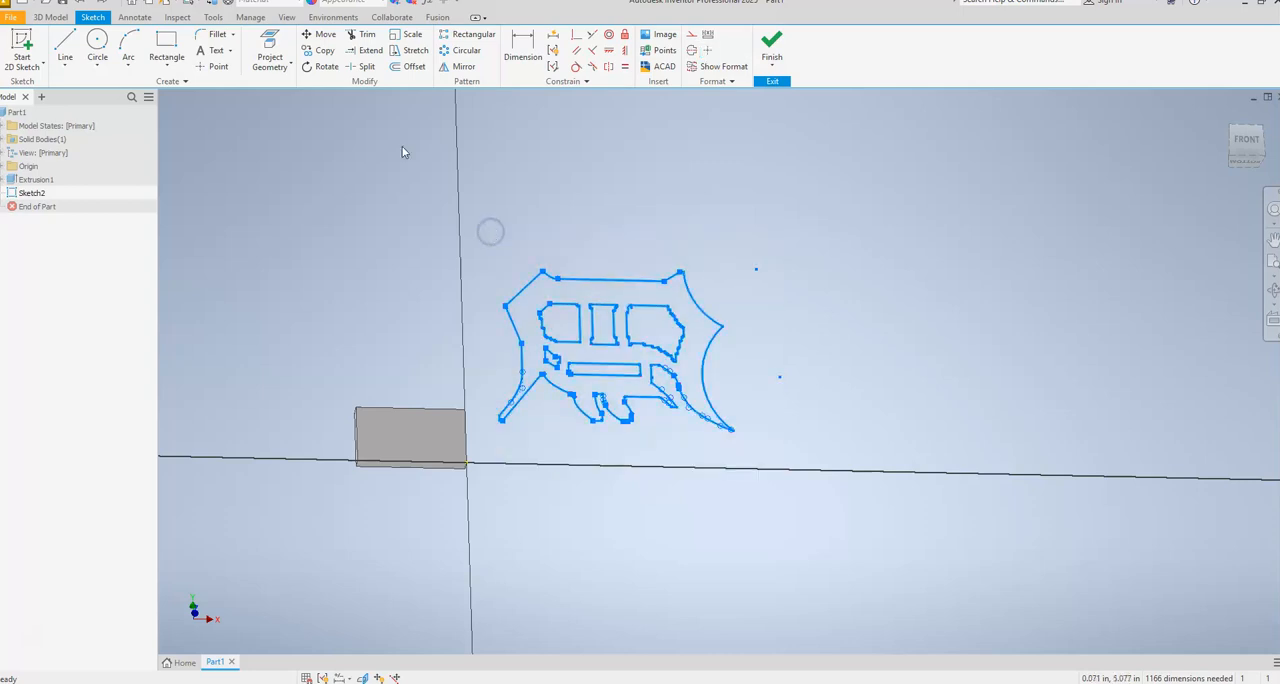
pyautogui.click(411, 36)
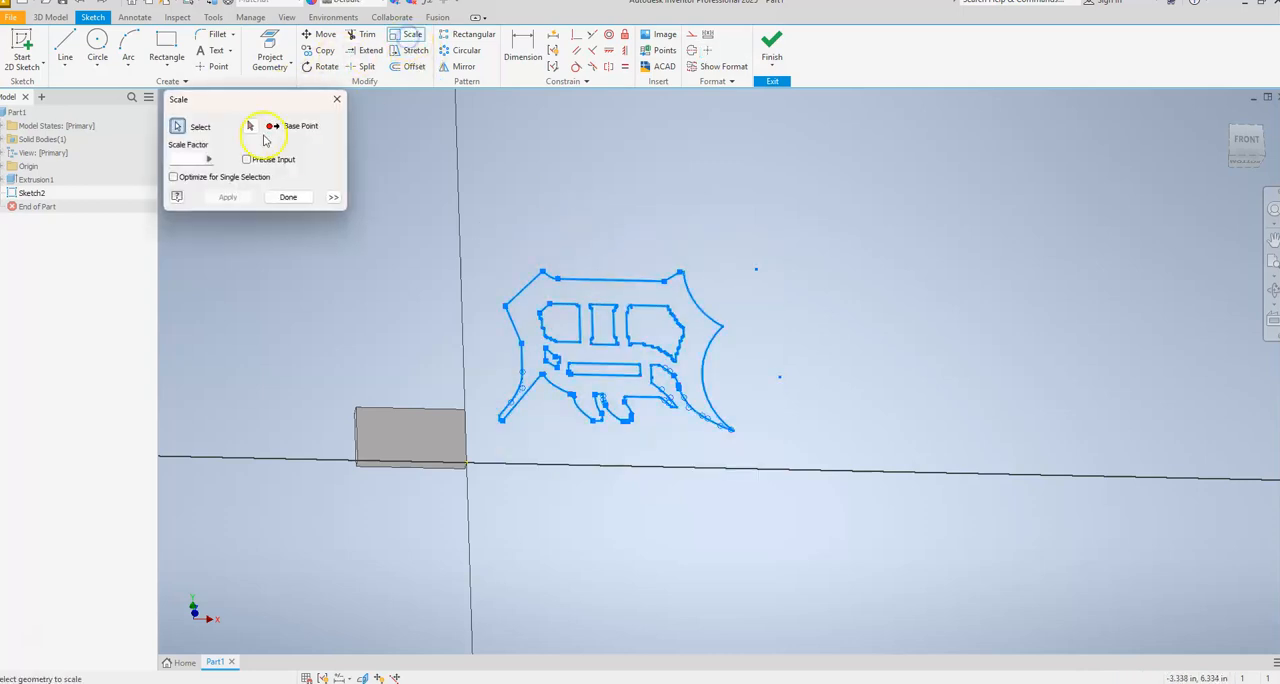
pyautogui.click(731, 424)
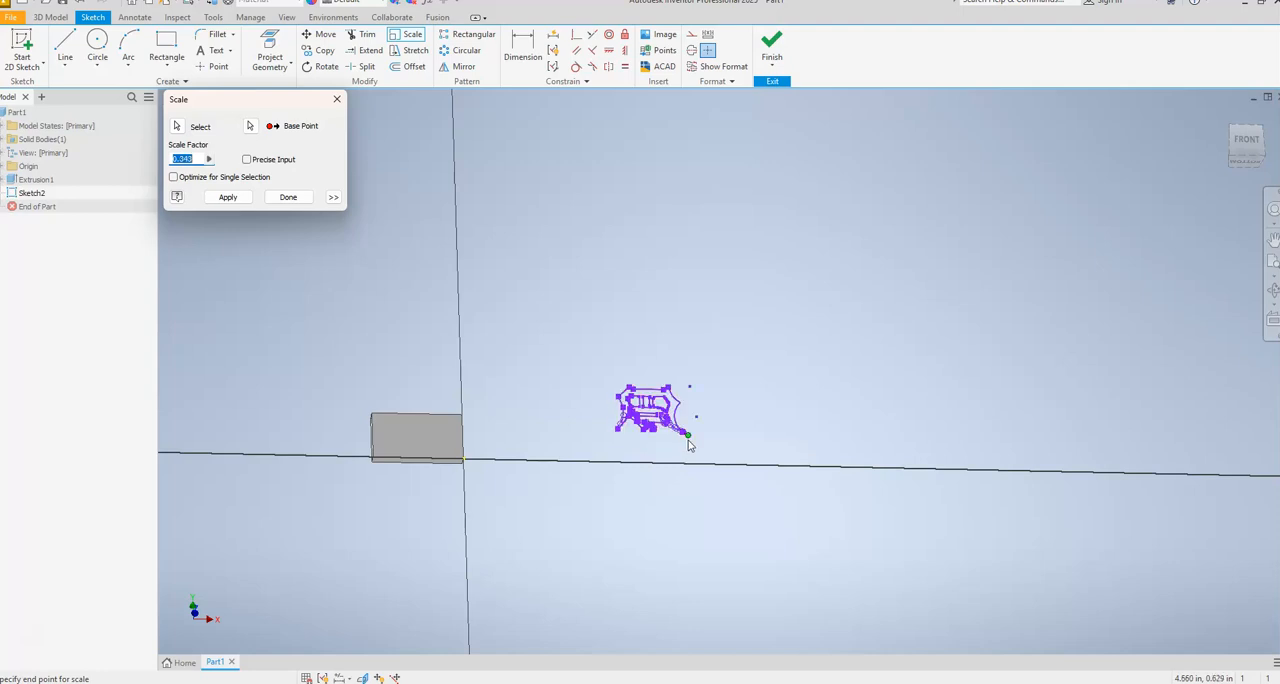
pyautogui.click(688, 440)
pyautogui.scroll(6, 591, 434)
pyautogui.moveTo(580, 434); pyautogui.dragTo(658, 436, button='middle')
pyautogui.press('Escape')
# Move the whole logo from the open area beside the plate onto the plate's front face and finish the sketch.
pyautogui.moveTo(710, 272)
pyautogui.mouseDown()
pyautogui.moveTo(791, 351)
pyautogui.moveTo(986, 444)
pyautogui.mouseUp()
pyautogui.click(322, 35)
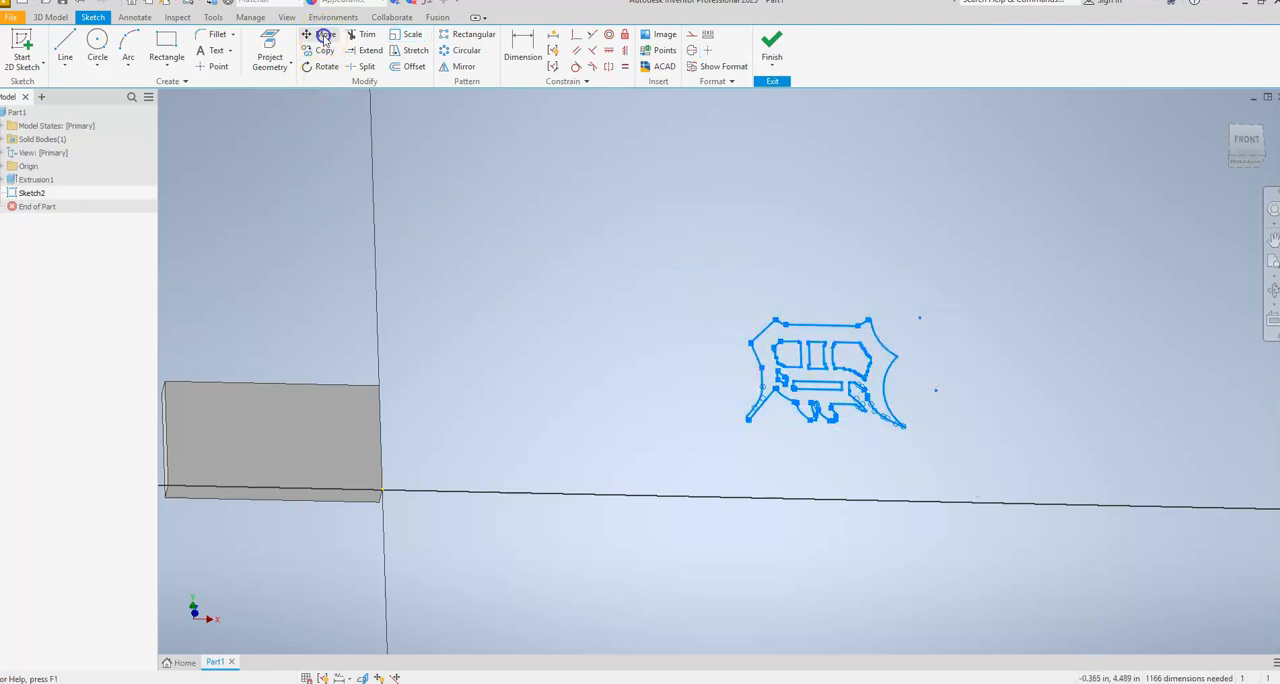
pyautogui.click(838, 398)
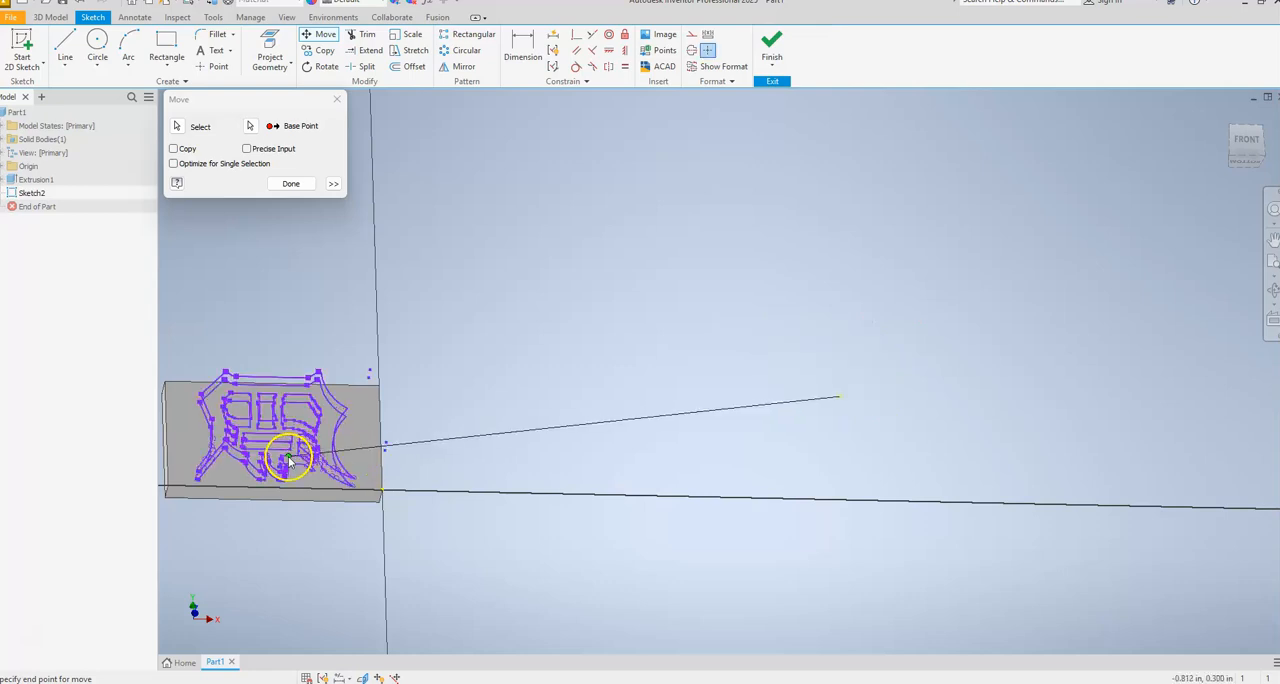
pyautogui.click(288, 456)
pyautogui.moveTo(423, 449); pyautogui.dragTo(558, 449, button='middle')
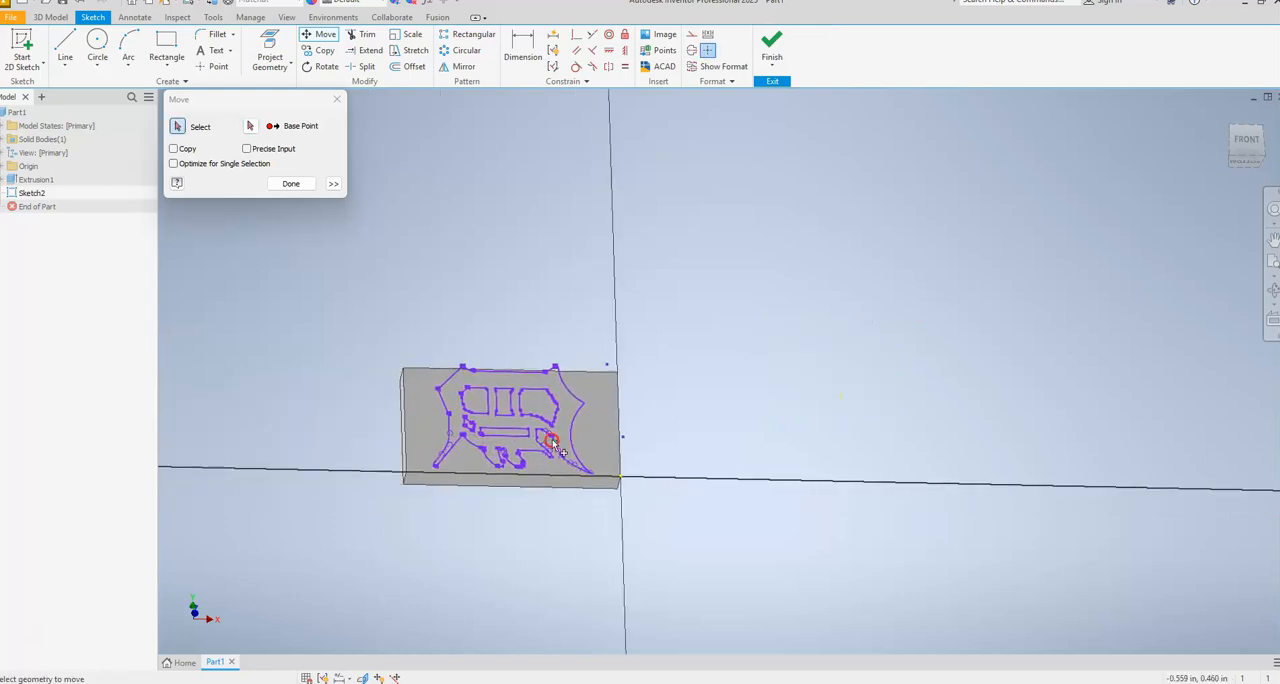
pyautogui.click(291, 184)
pyautogui.scroll(4, 516, 415)
pyautogui.scroll(-9, 491, 427)
pyautogui.scroll(2, 592, 427)
pyautogui.moveTo(594, 427); pyautogui.dragTo(527, 436, button='middle')
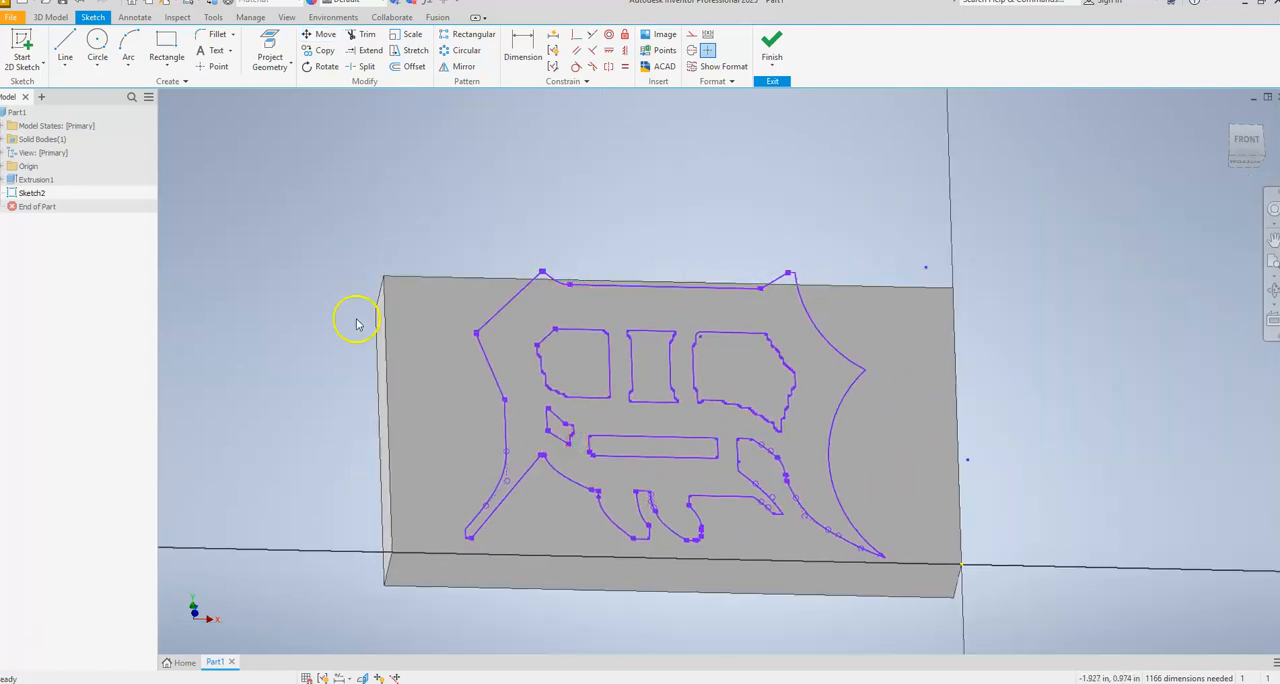
pyautogui.click(771, 45)
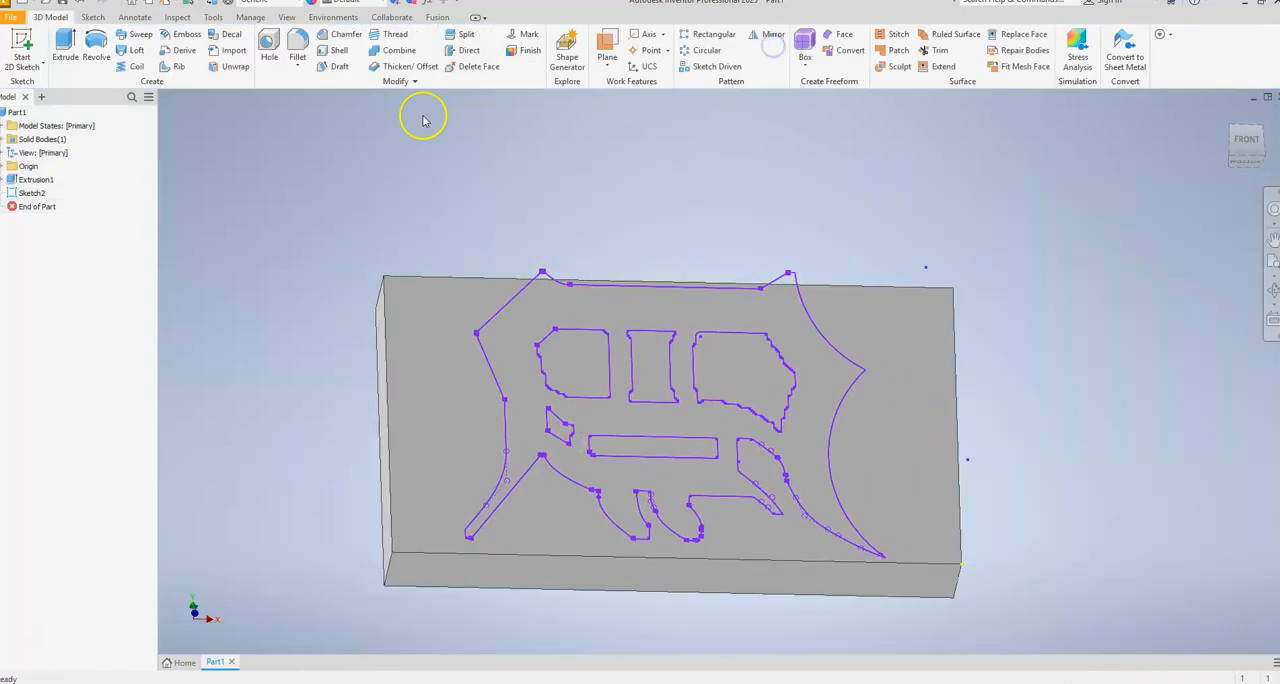
# Edit the plate's base sketch, set the rectangle's height to 1.25 in and finish the sketch.
pyautogui.rightClick(37, 183)
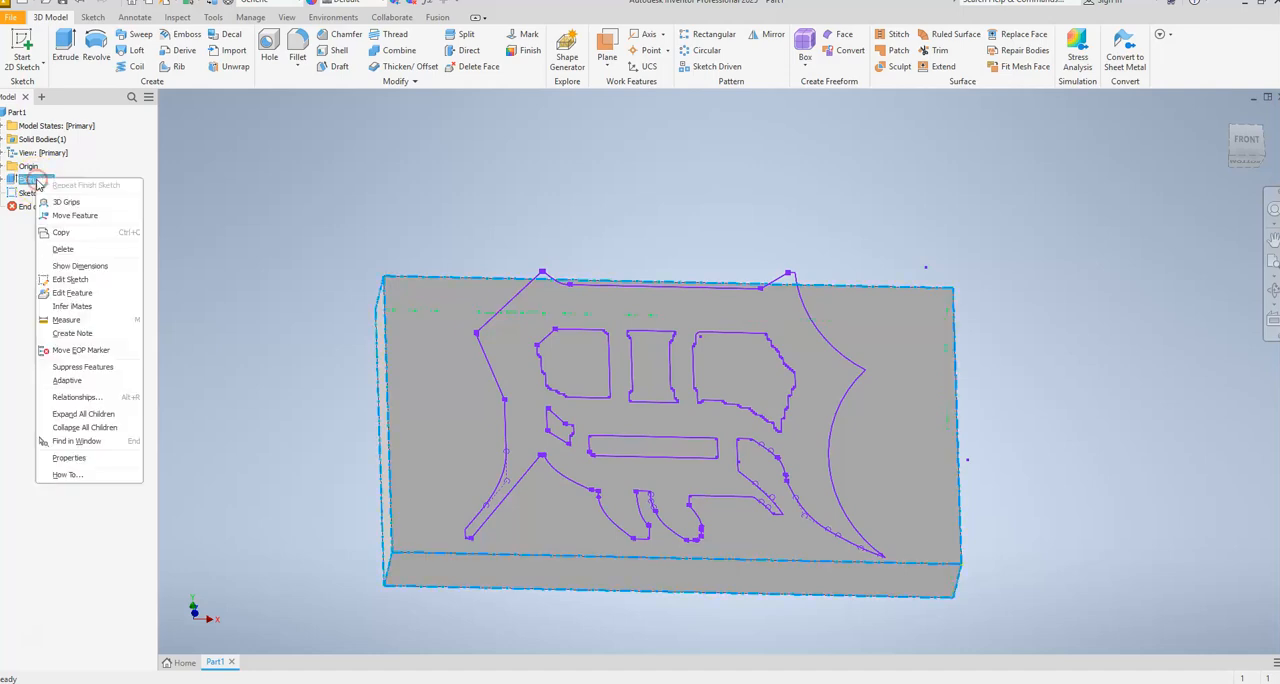
pyautogui.click(72, 279)
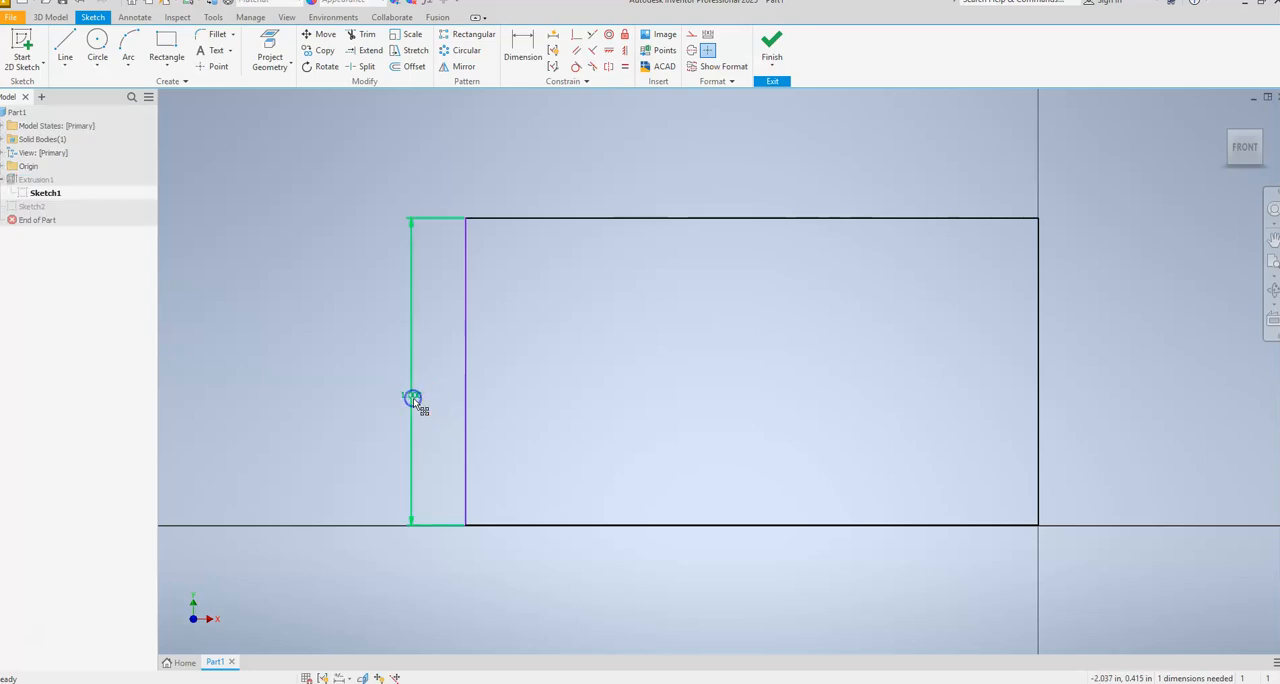
pyautogui.doubleClick(413, 398)
pyautogui.write('1.25')
pyautogui.press('Return')
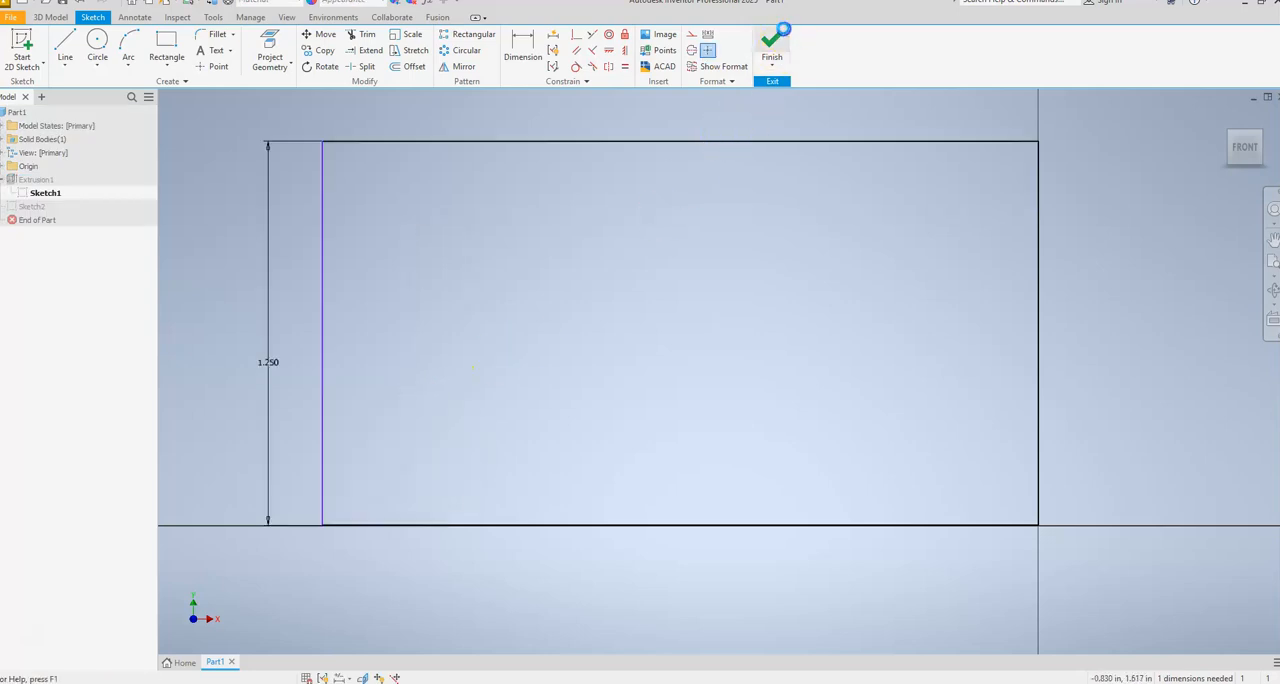
pyautogui.click(771, 45)
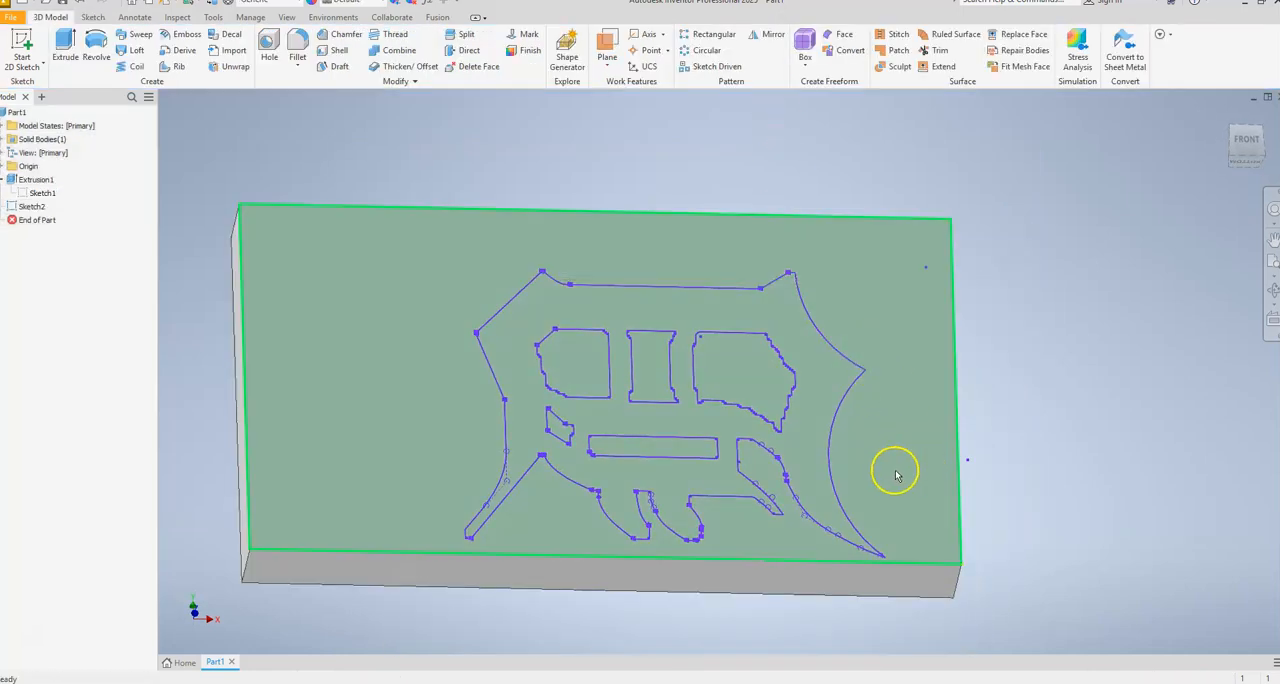
pyautogui.moveTo(888, 470)
pyautogui.keyDown('shift'); pyautogui.mouseDown(button='middle')
pyautogui.moveTo(860, 489)
pyautogui.moveTo(803, 489)
pyautogui.moveTo(766, 534)
pyautogui.moveTo(795, 507)
pyautogui.mouseUp(button='middle'); pyautogui.keyUp('shift')
pyautogui.click(34, 206)
pyautogui.rightClick(34, 206)
pyautogui.click(76, 260)
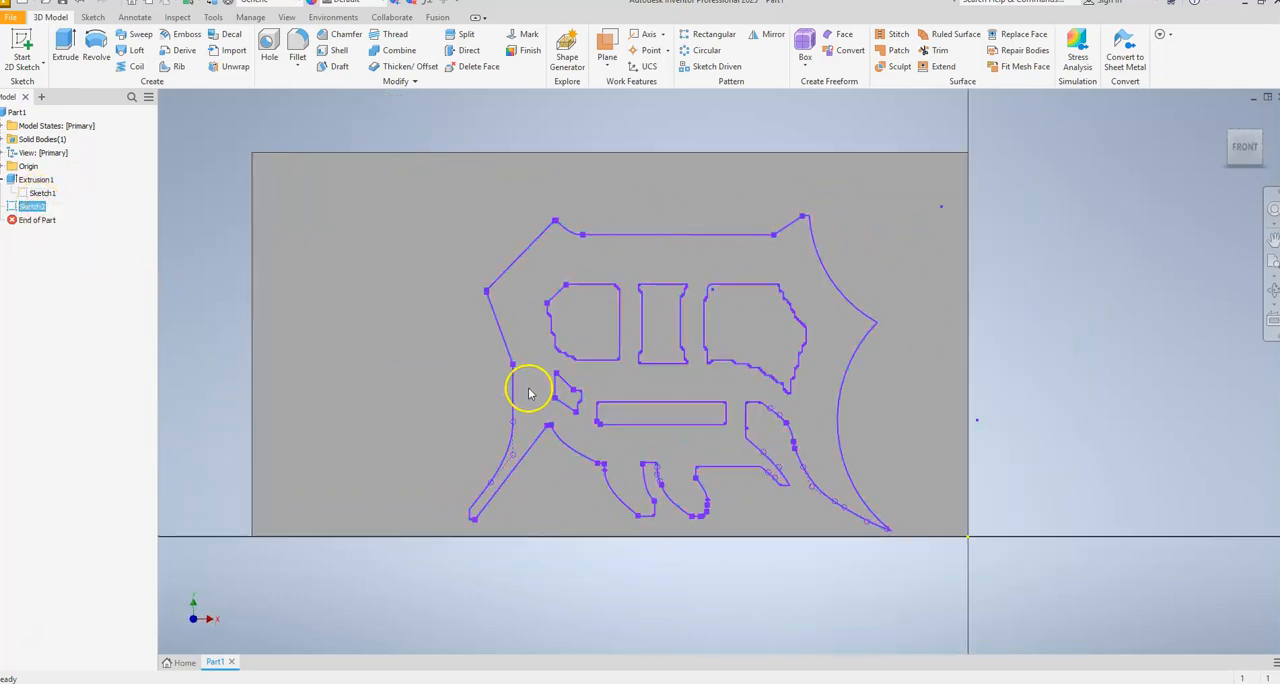
pyautogui.moveTo(686, 414)
pyautogui.keyDown('shift'); pyautogui.mouseDown(button='middle')
pyautogui.moveTo(654, 423)
pyautogui.moveTo(620, 380)
pyautogui.moveTo(600, 444)
pyautogui.mouseUp(button='middle'); pyautogui.keyUp('shift')
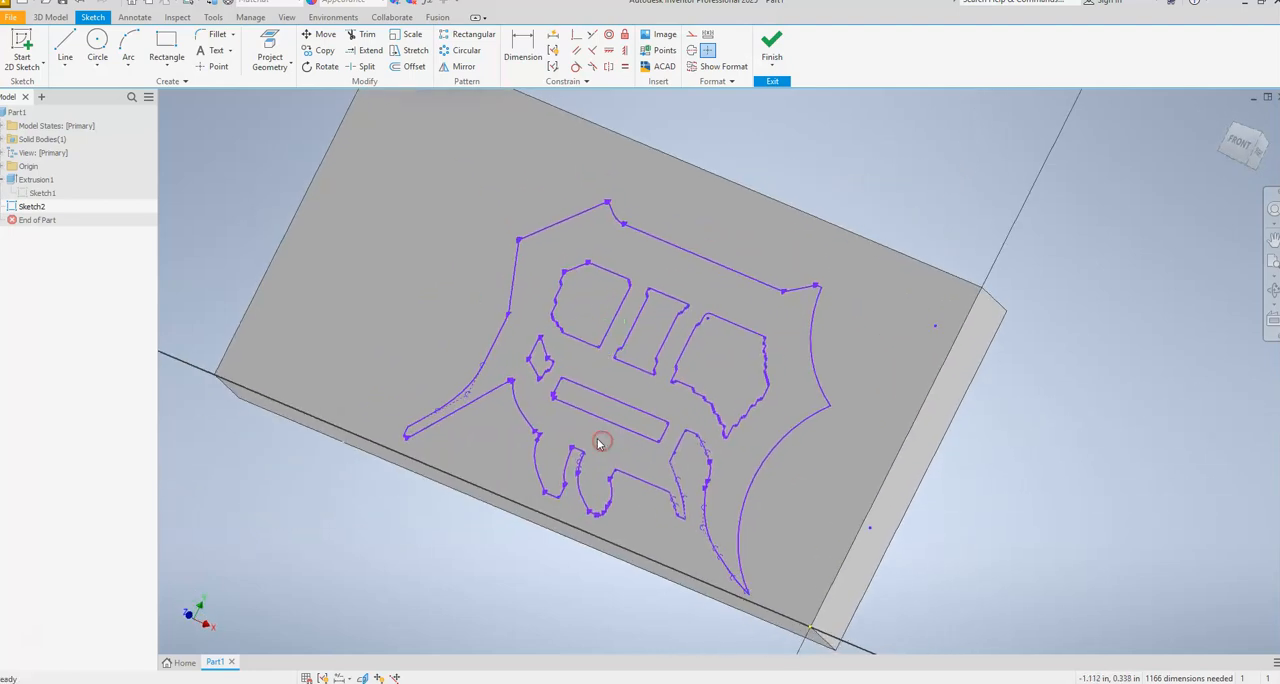
pyautogui.click(65, 66)
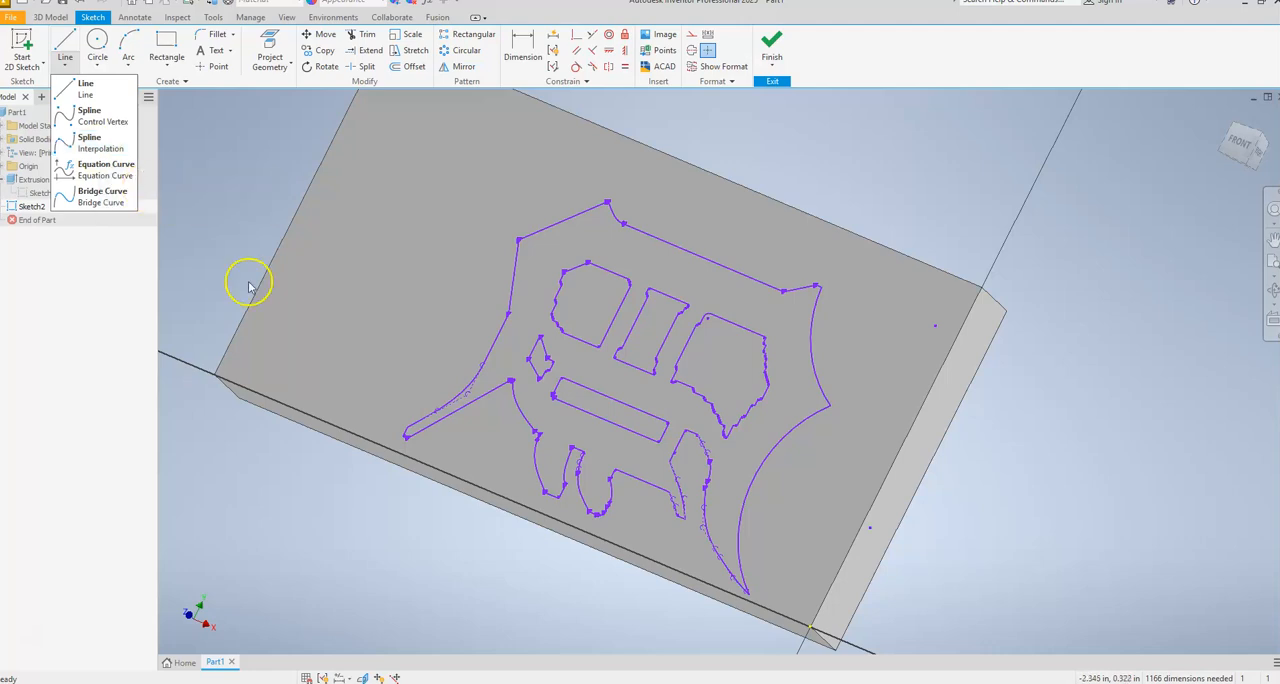
pyautogui.click(771, 45)
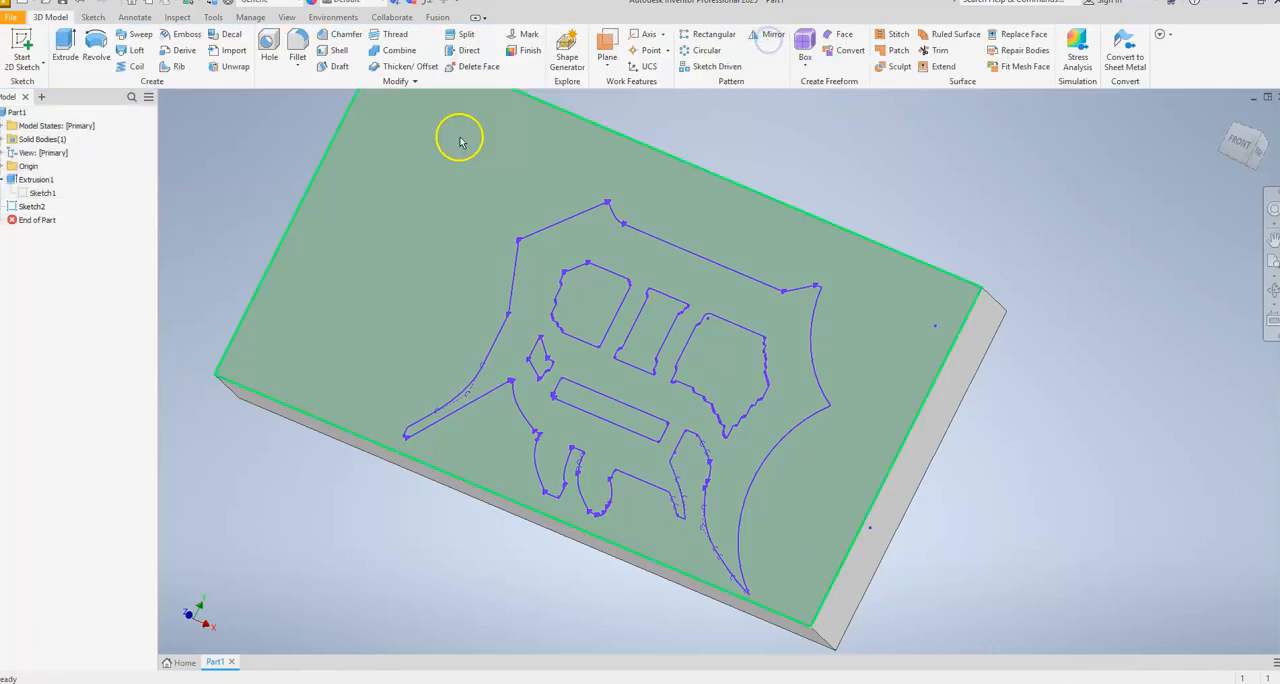
# Start an extrusion to check whether the logo can be picked as a closed profile, and cancel it.
pyautogui.click(68, 48)
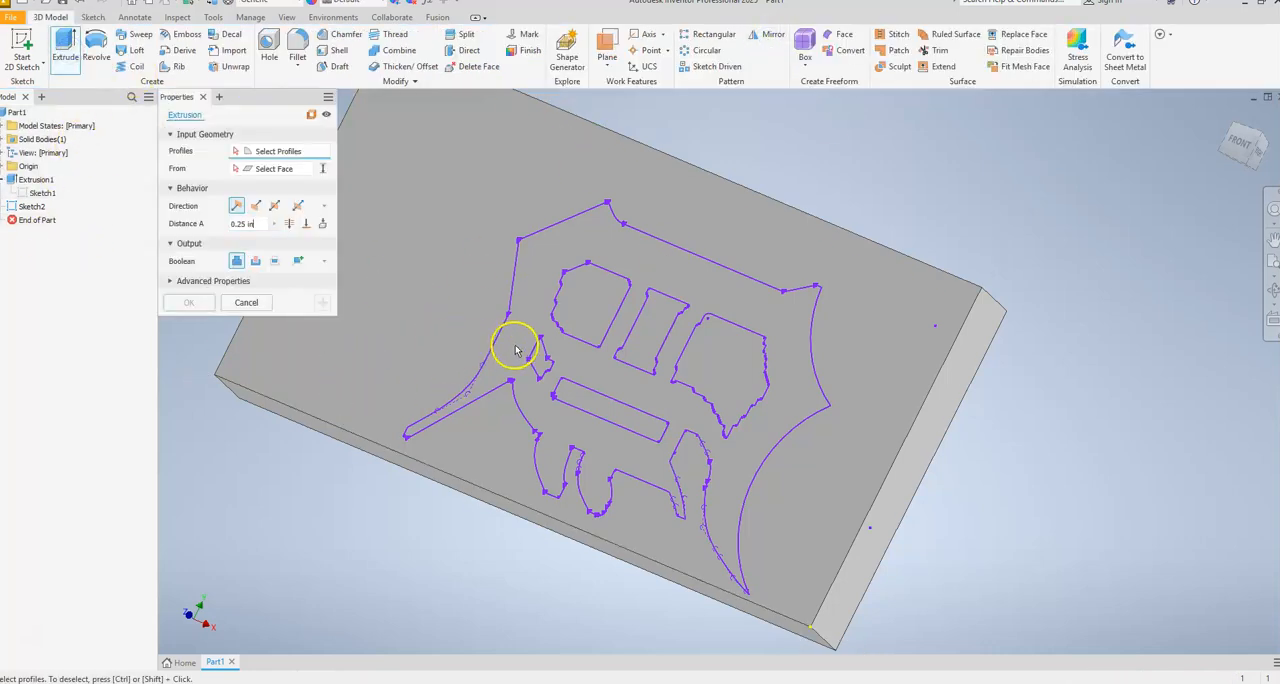
pyautogui.moveTo(535, 392)
pyautogui.keyDown('shift'); pyautogui.mouseDown(button='middle')
pyautogui.moveTo(531, 356)
pyautogui.moveTo(429, 401)
pyautogui.moveTo(509, 410)
pyautogui.mouseUp(button='middle'); pyautogui.keyUp('shift')
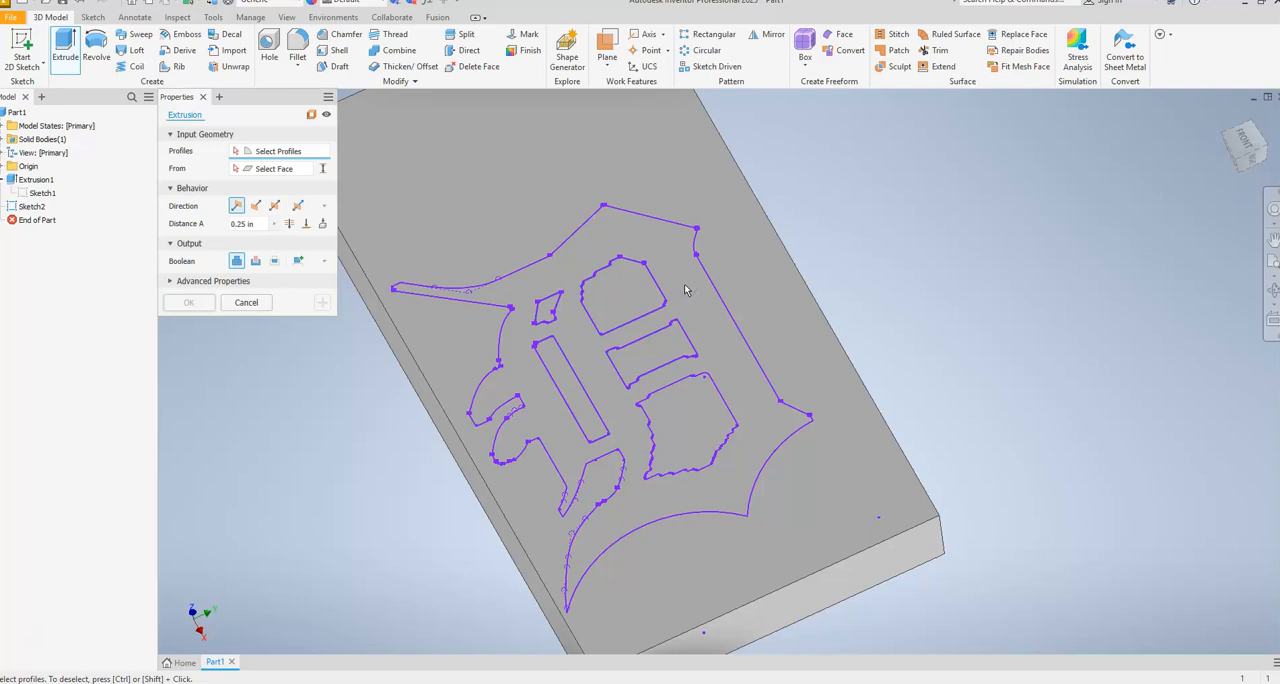
pyautogui.click(243, 303)
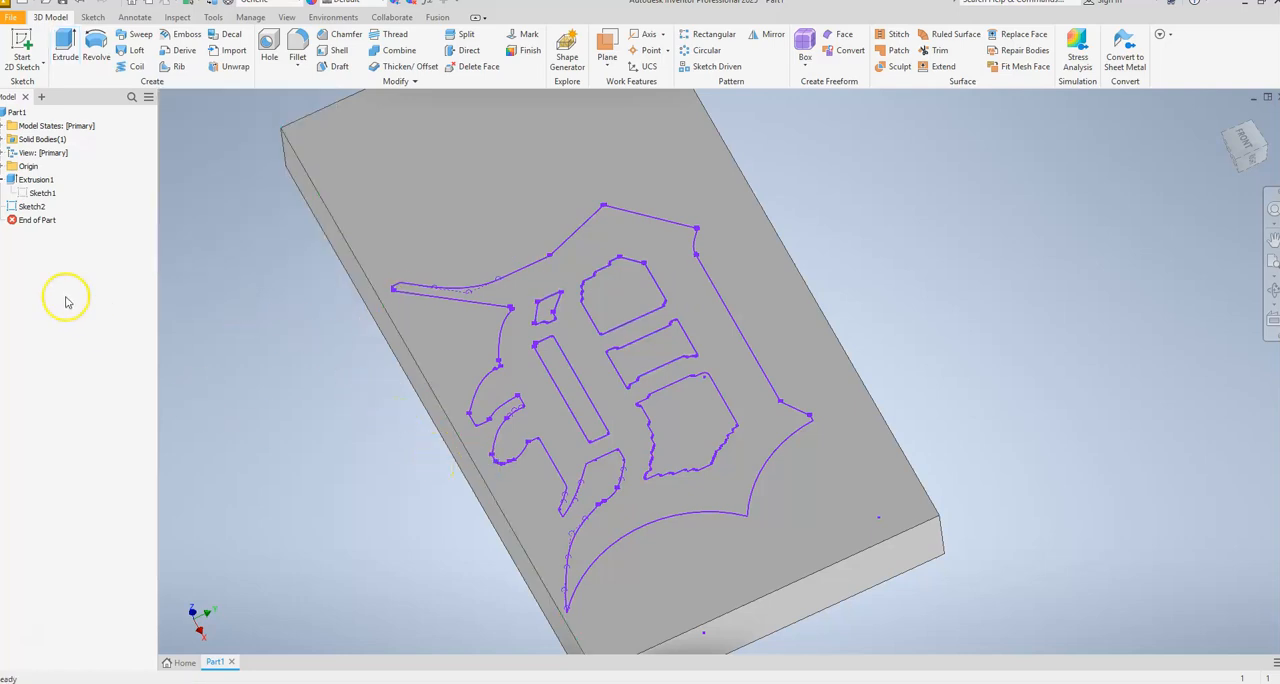
# Reopen the logo sketch and draw a slightly slanted line across the middle of the logo, extending past both long plate edges.
pyautogui.click(34, 206)
pyautogui.rightClick(34, 206)
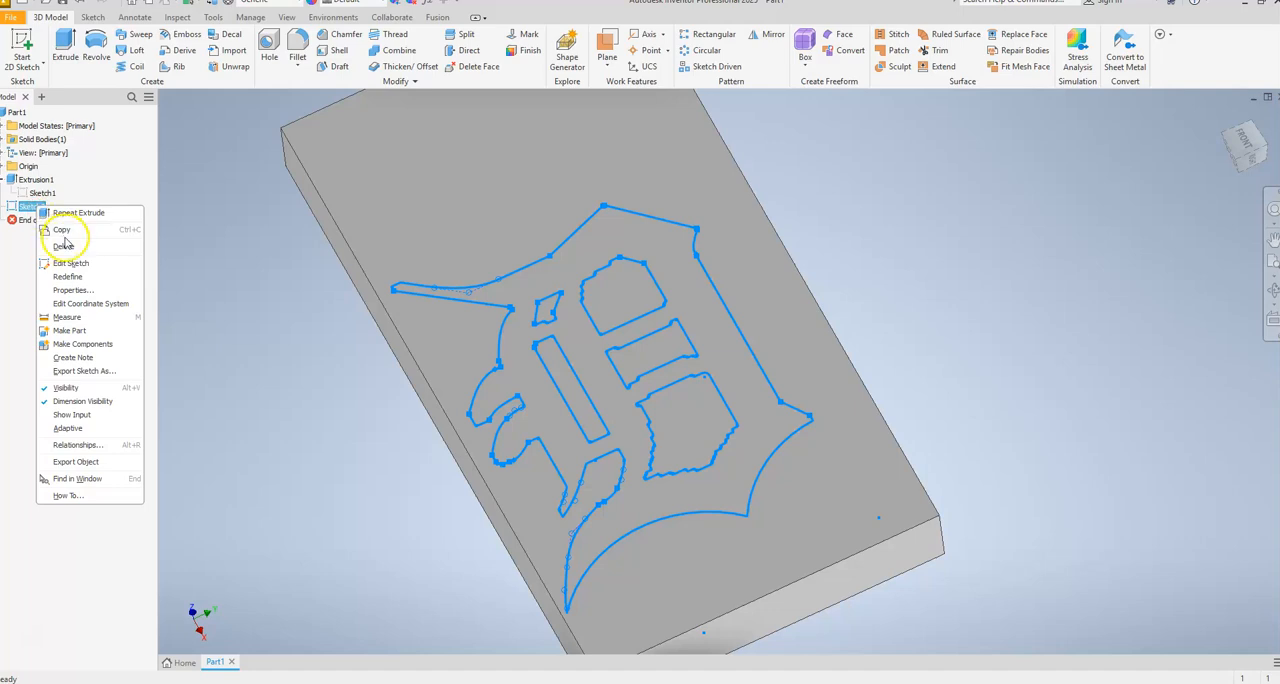
pyautogui.click(70, 262)
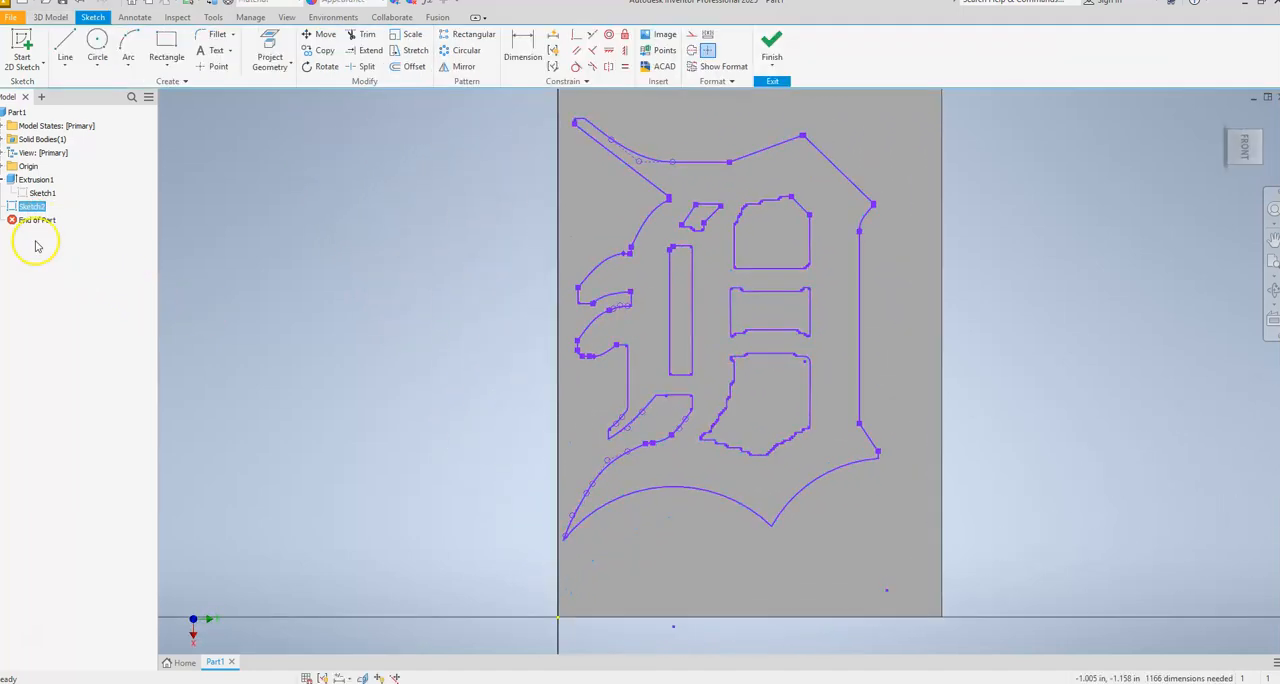
pyautogui.click(65, 45)
pyautogui.click(445, 320)
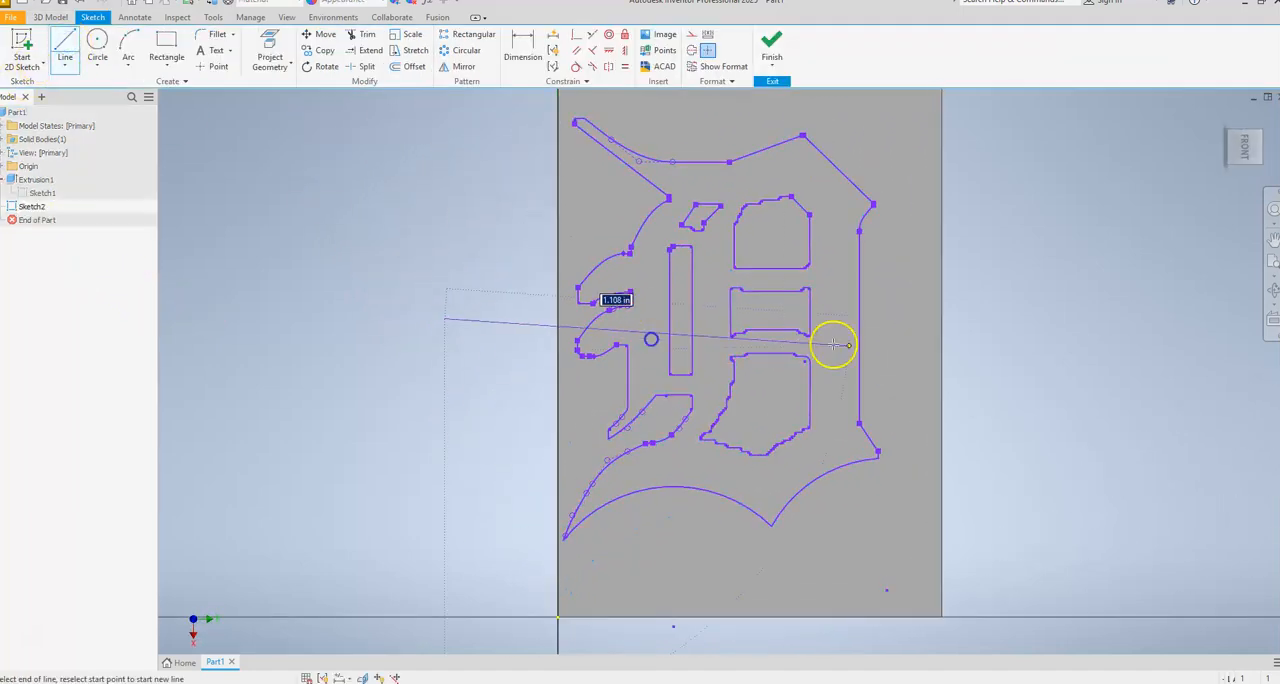
pyautogui.click(1020, 334)
pyautogui.press('Escape')
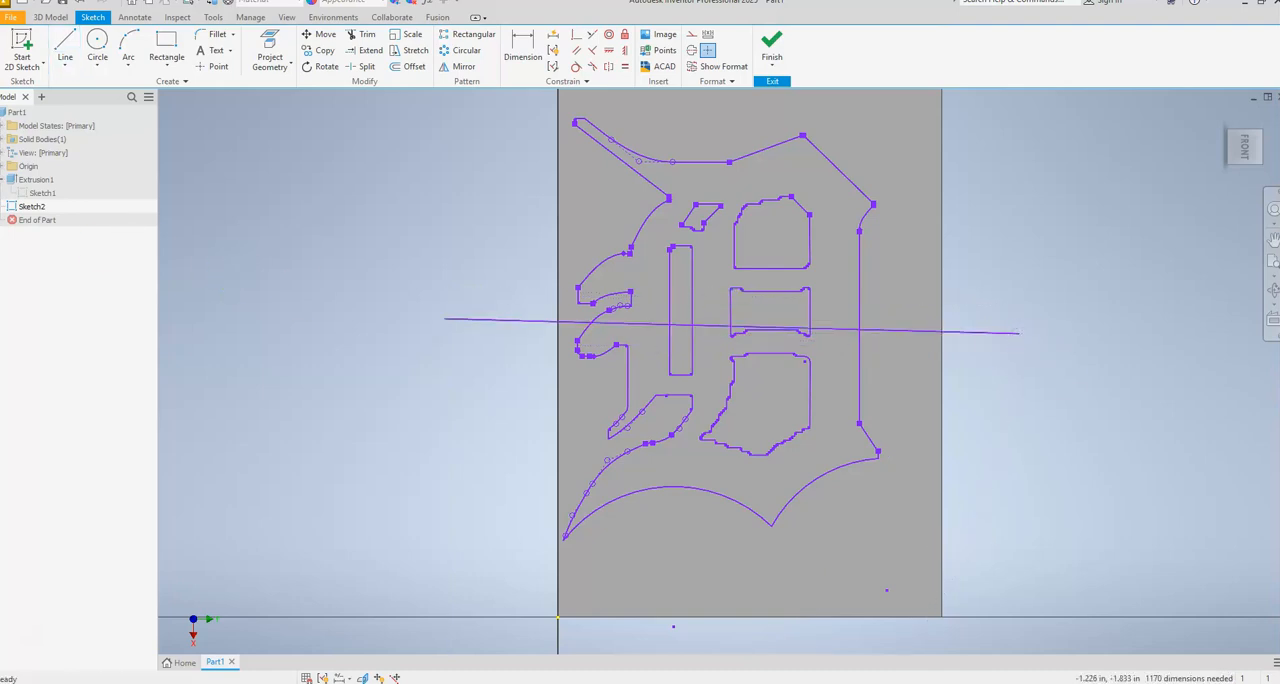
pyautogui.click(43, 207)
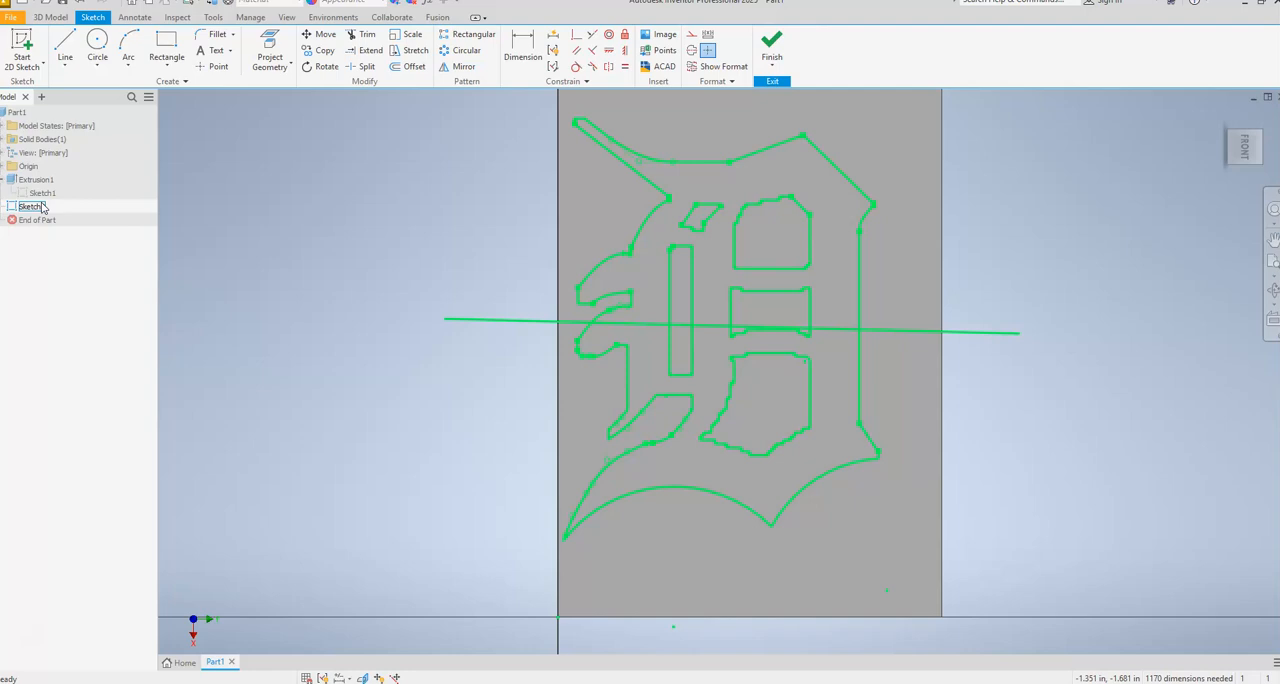
pyautogui.click(136, 278)
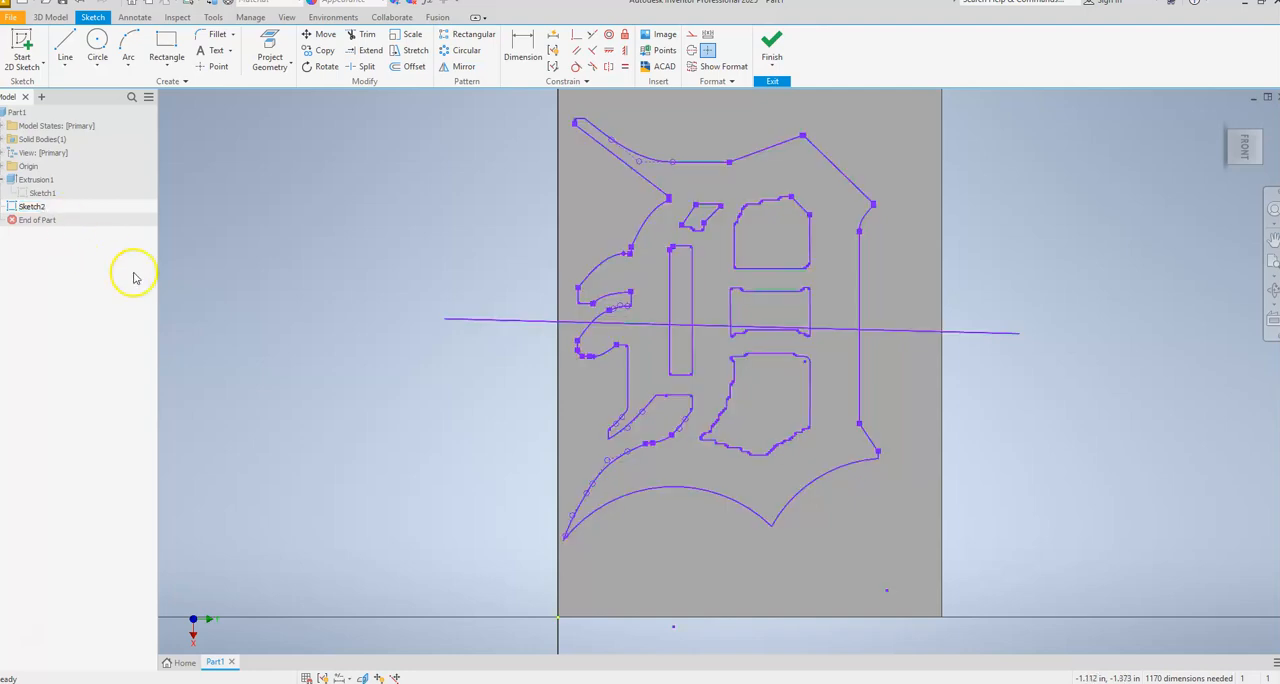
# Finish the sketch and recheck with a cancelled extrusion which logo regions the crossing line makes selectable.
pyautogui.moveTo(269, 453)
pyautogui.keyDown('shift'); pyautogui.mouseDown(button='middle')
pyautogui.moveTo(266, 374)
pyautogui.moveTo(320, 385)
pyautogui.moveTo(271, 500)
pyautogui.moveTo(249, 503)
pyautogui.mouseUp(button='middle'); pyautogui.keyUp('shift')
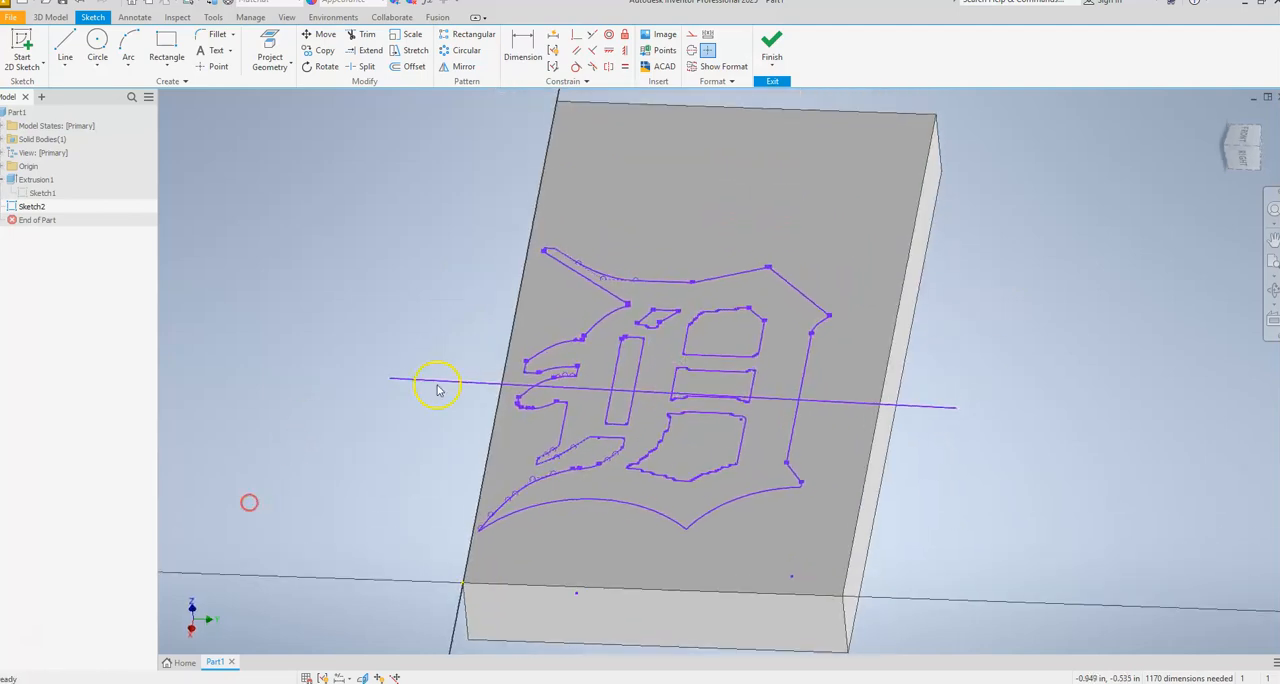
pyautogui.click(771, 45)
pyautogui.press('e')
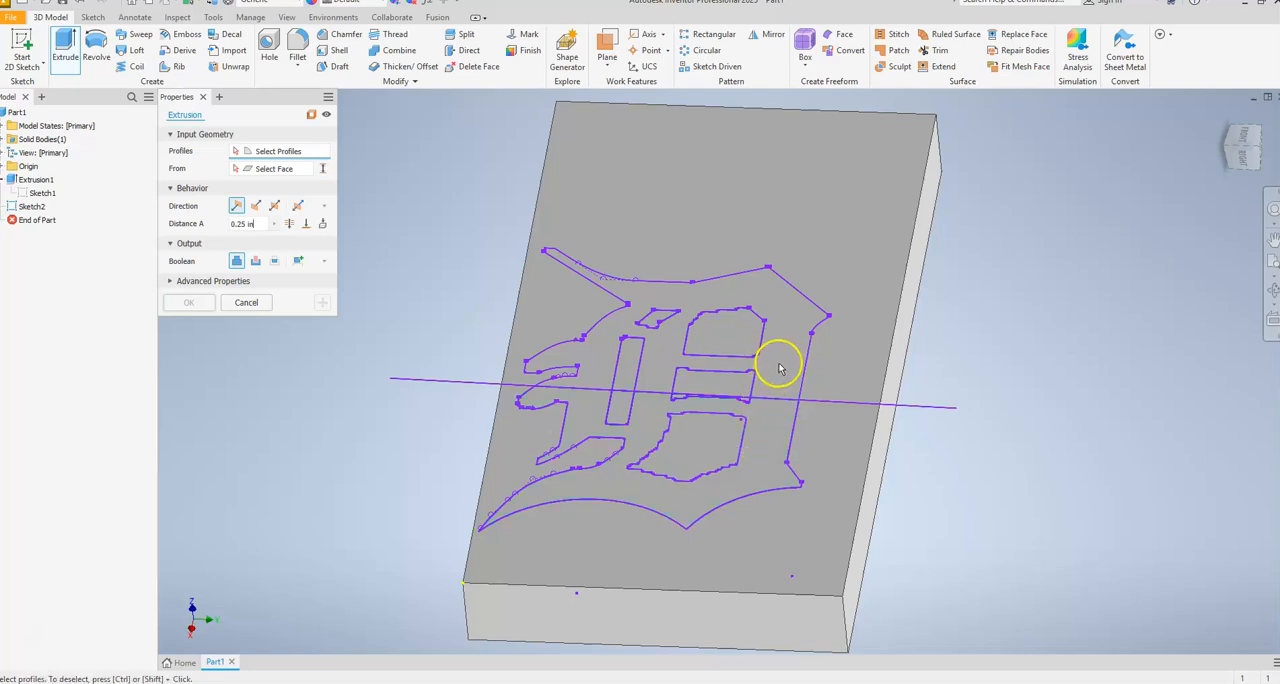
pyautogui.press('Escape')
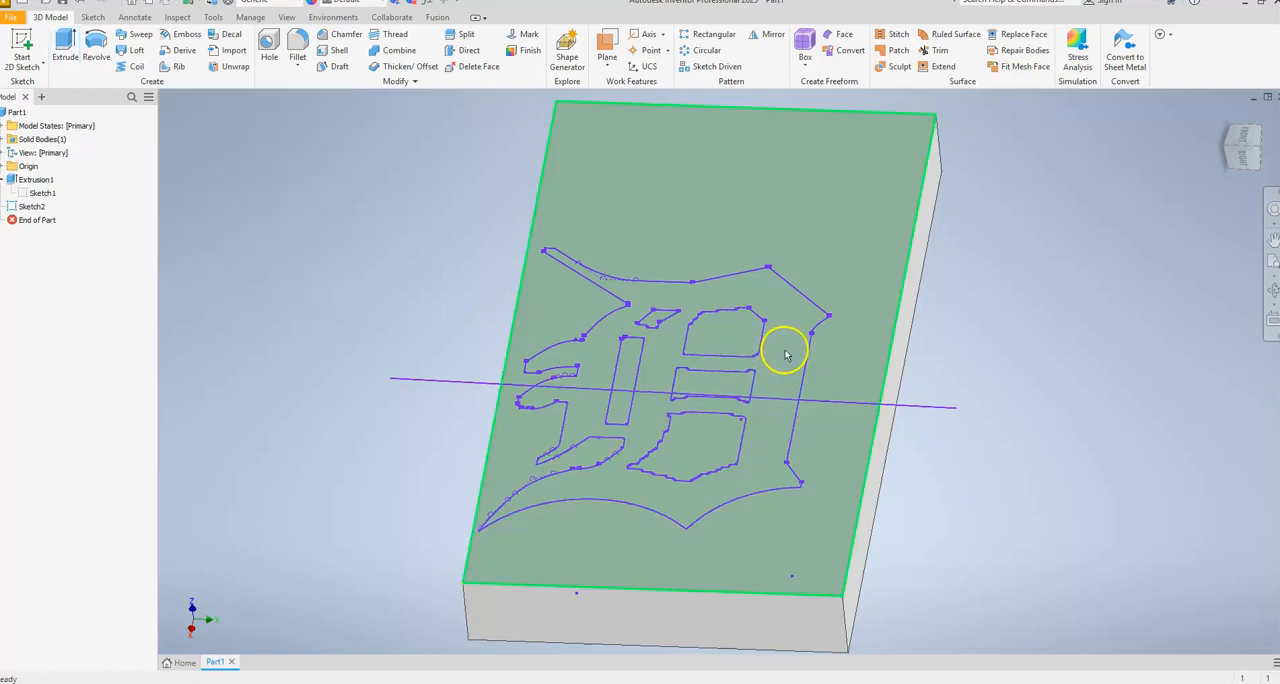
# Reopen the logo sketch and draw a nearly vertical line through the logo's middle, extending past its upper and lower outline.
pyautogui.rightClick(20, 206)
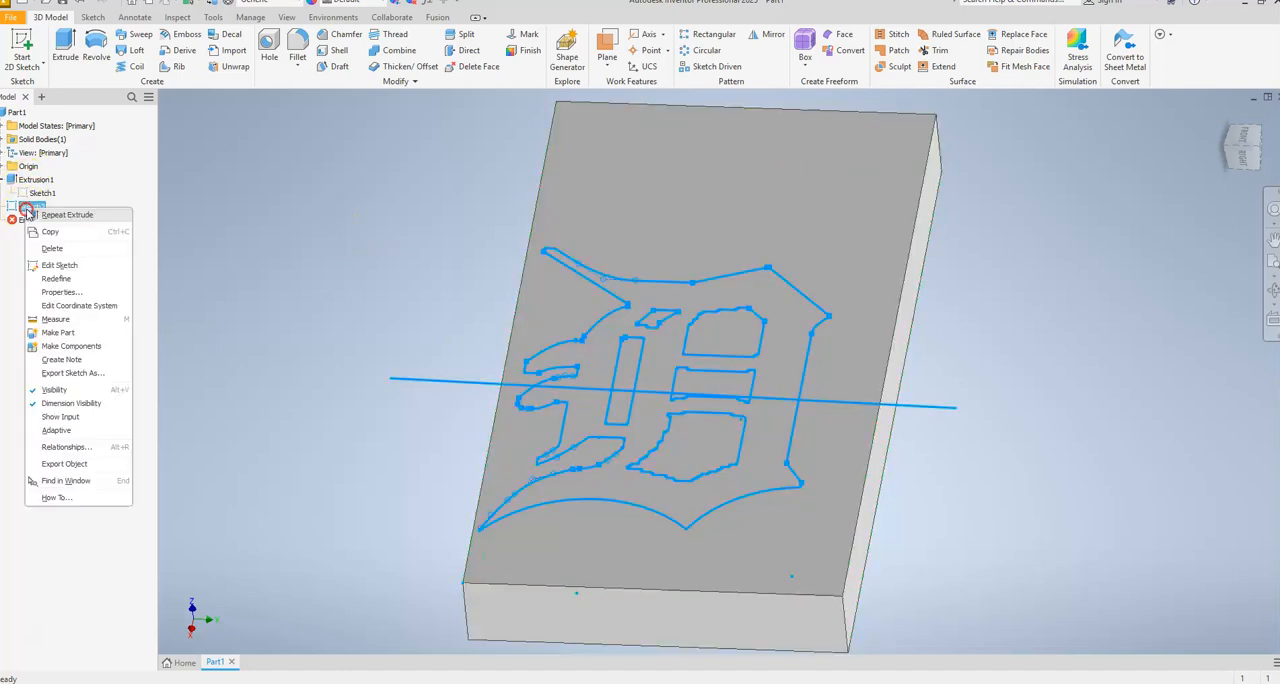
pyautogui.click(90, 267)
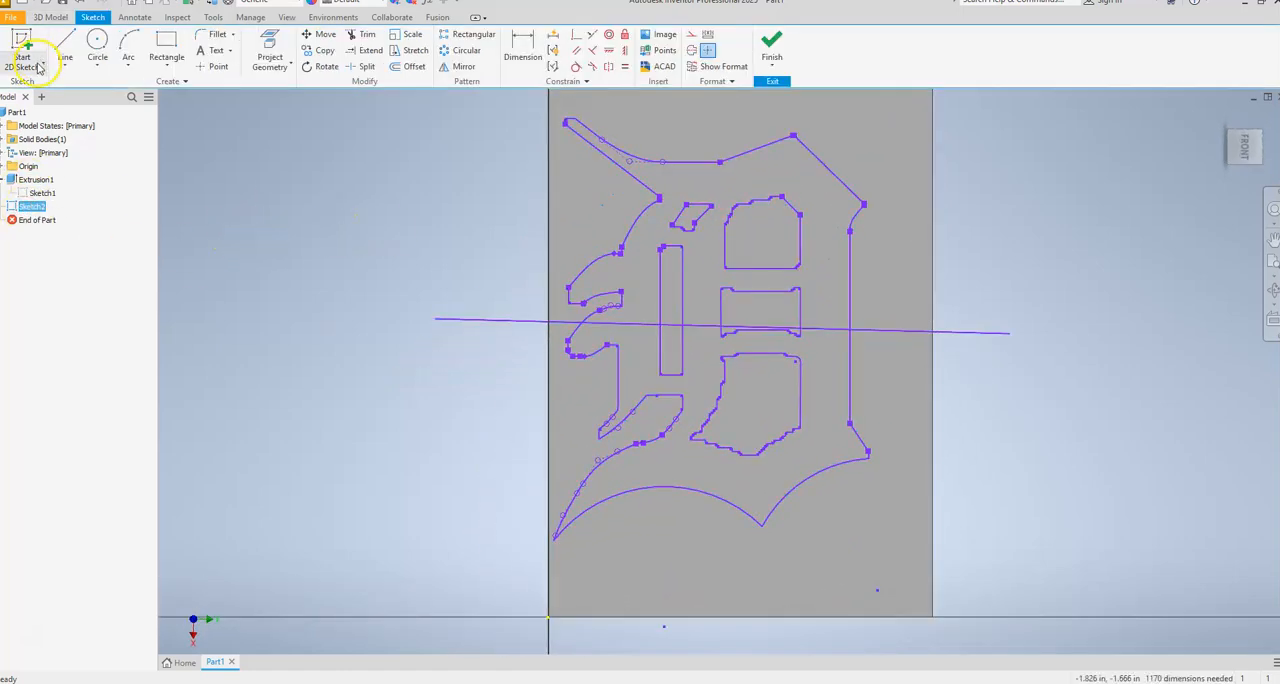
pyautogui.click(65, 48)
pyautogui.click(714, 117)
pyautogui.click(725, 580)
pyautogui.press('Escape')
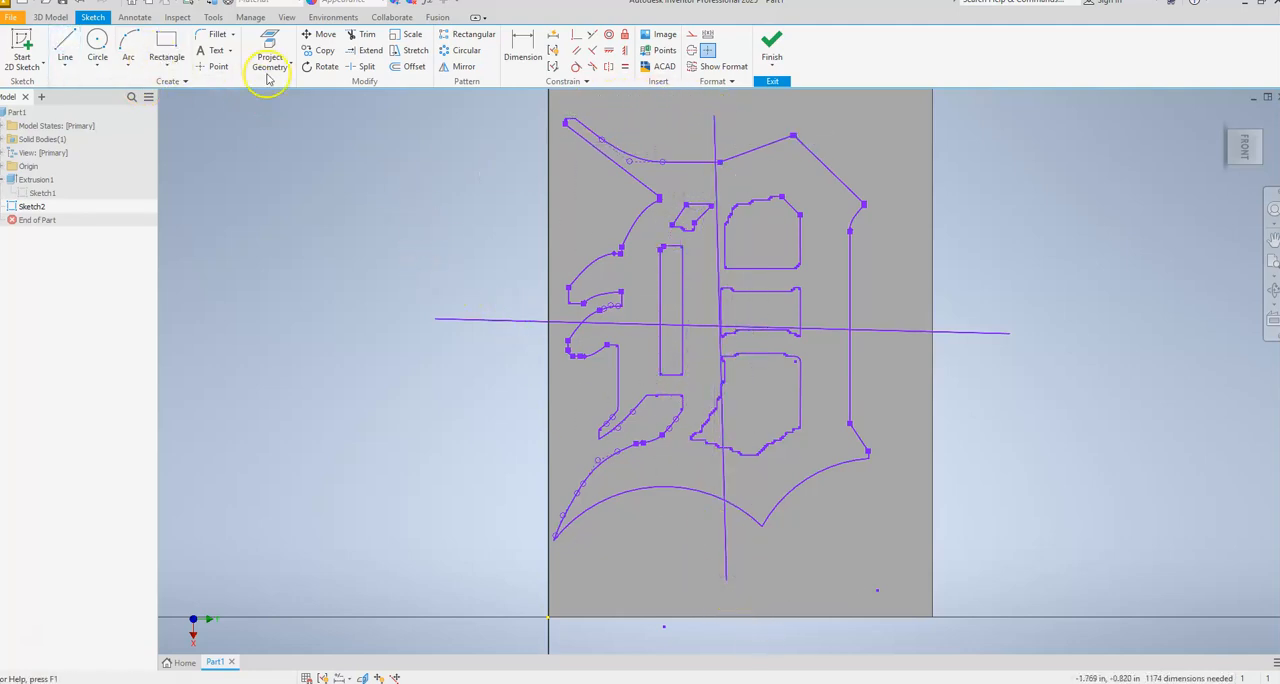
# Finish the sketch and check with a cancelled extrusion which of the logo's four divided regions can be picked.
pyautogui.click(777, 64)
pyautogui.click(800, 88)
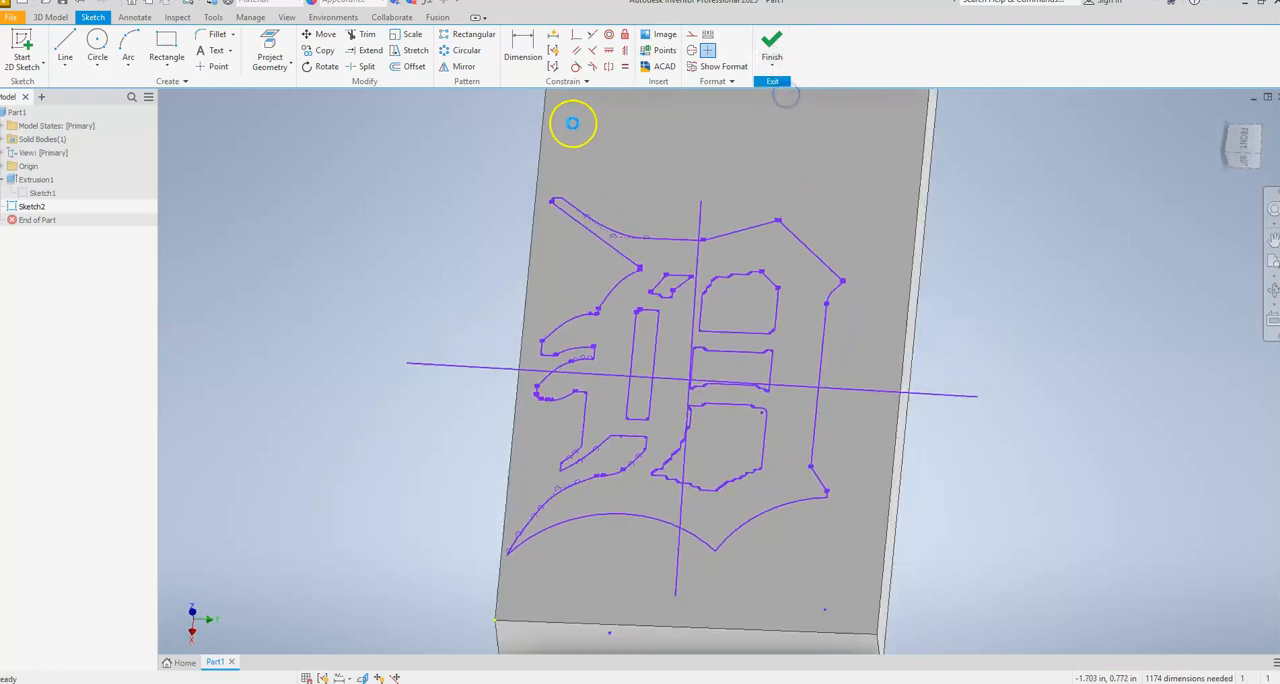
pyautogui.click(65, 45)
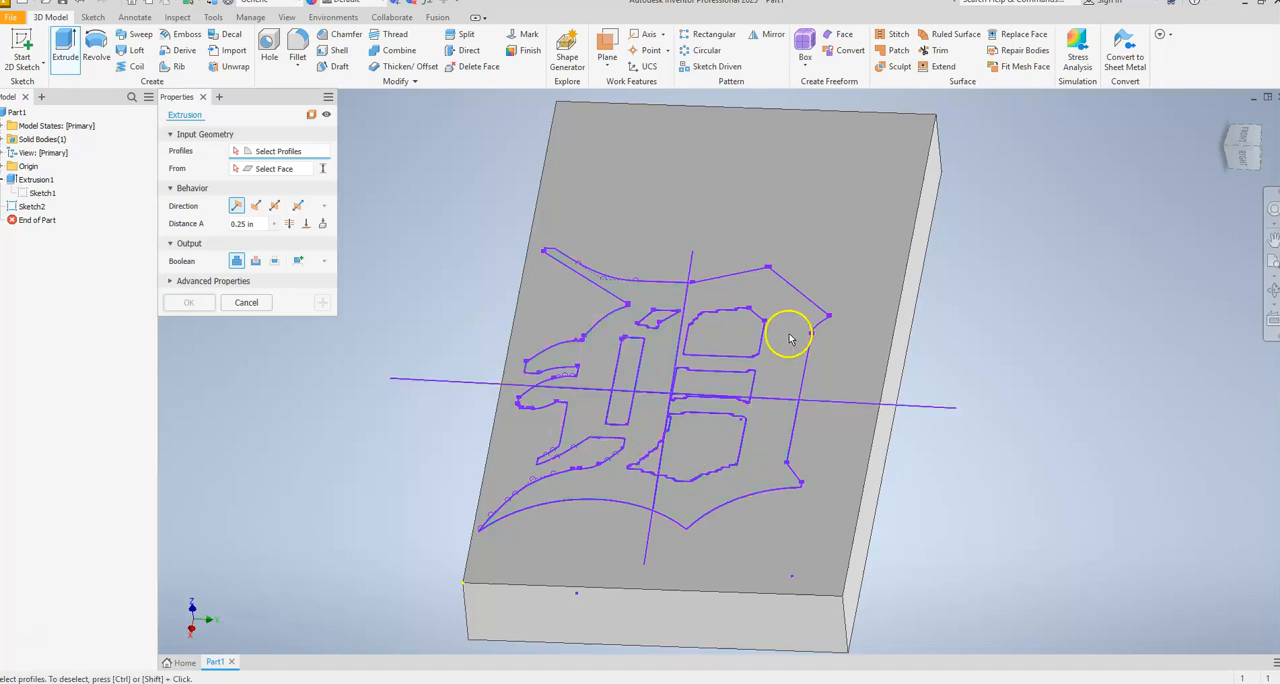
pyautogui.press('Escape')
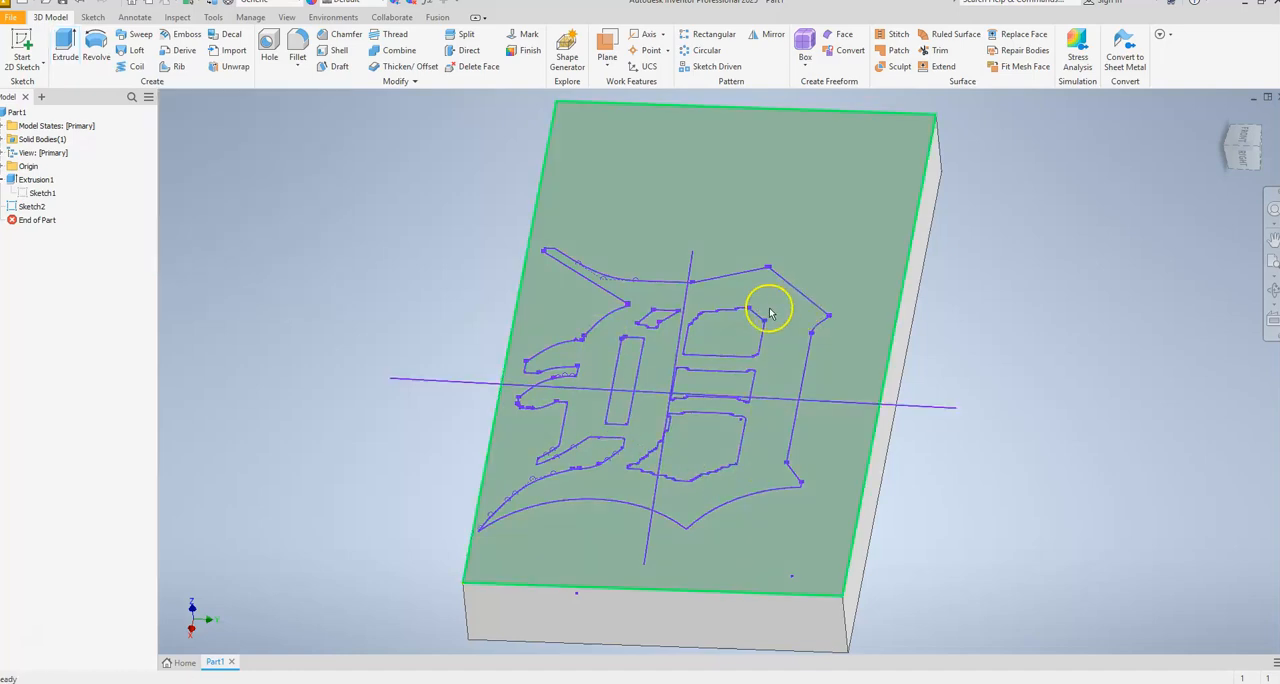
# Reopen the logo sketch and delete the small detached arc at the outline's upper right peak.
pyautogui.scroll(-5, 768, 292)
pyautogui.scroll(5, 768, 292)
pyautogui.rightClick(30, 206)
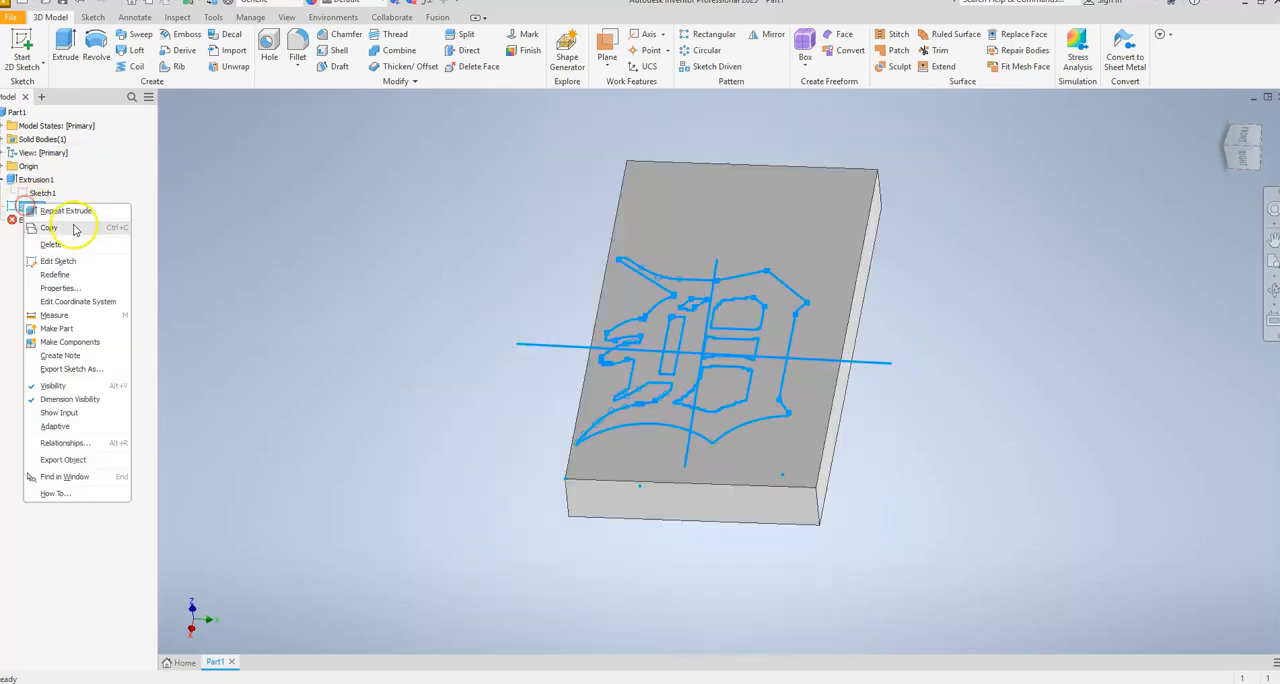
pyautogui.click(62, 261)
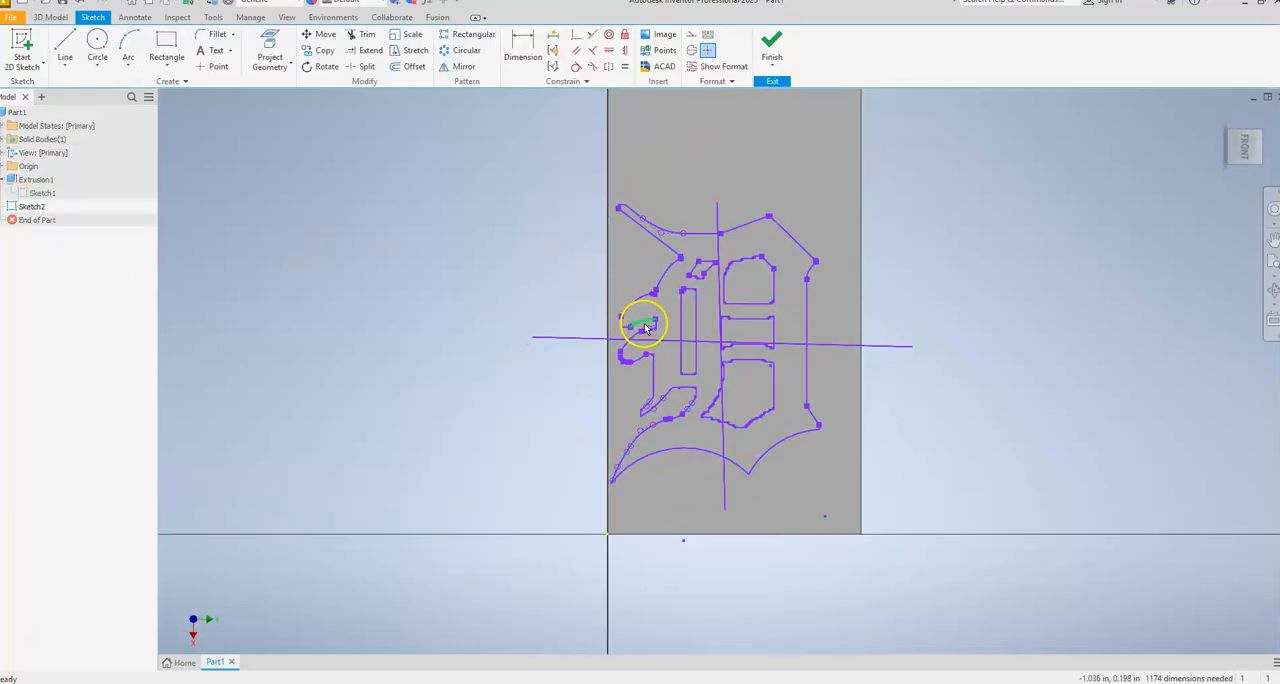
pyautogui.scroll(2, 909, 231)
pyautogui.scroll(2, 714, 400)
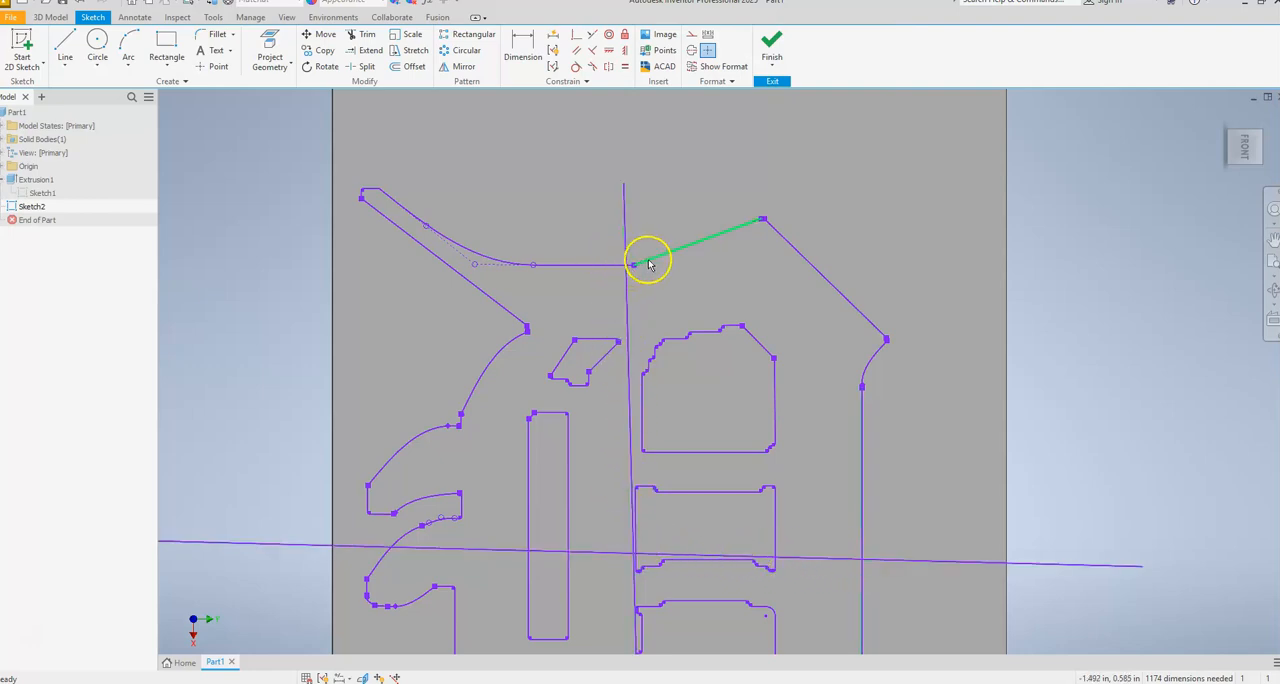
pyautogui.scroll(-5, 757, 212)
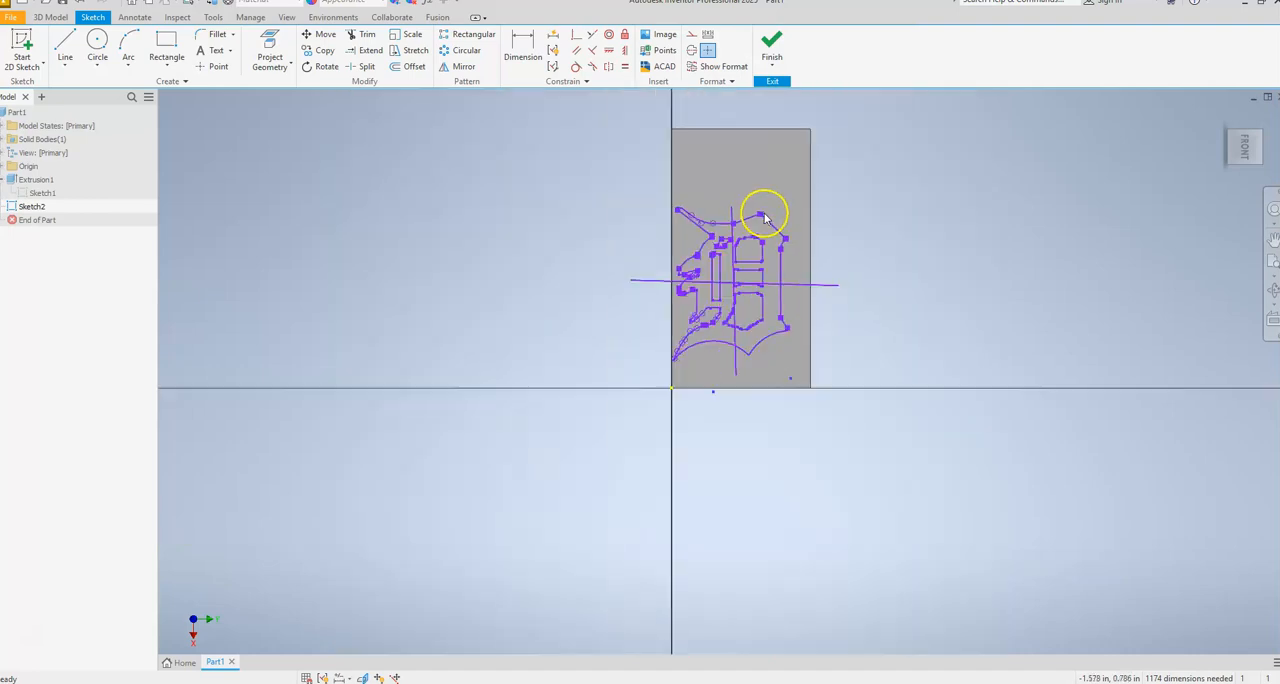
pyautogui.scroll(10, 763, 220)
pyautogui.scroll(5, 790, 470)
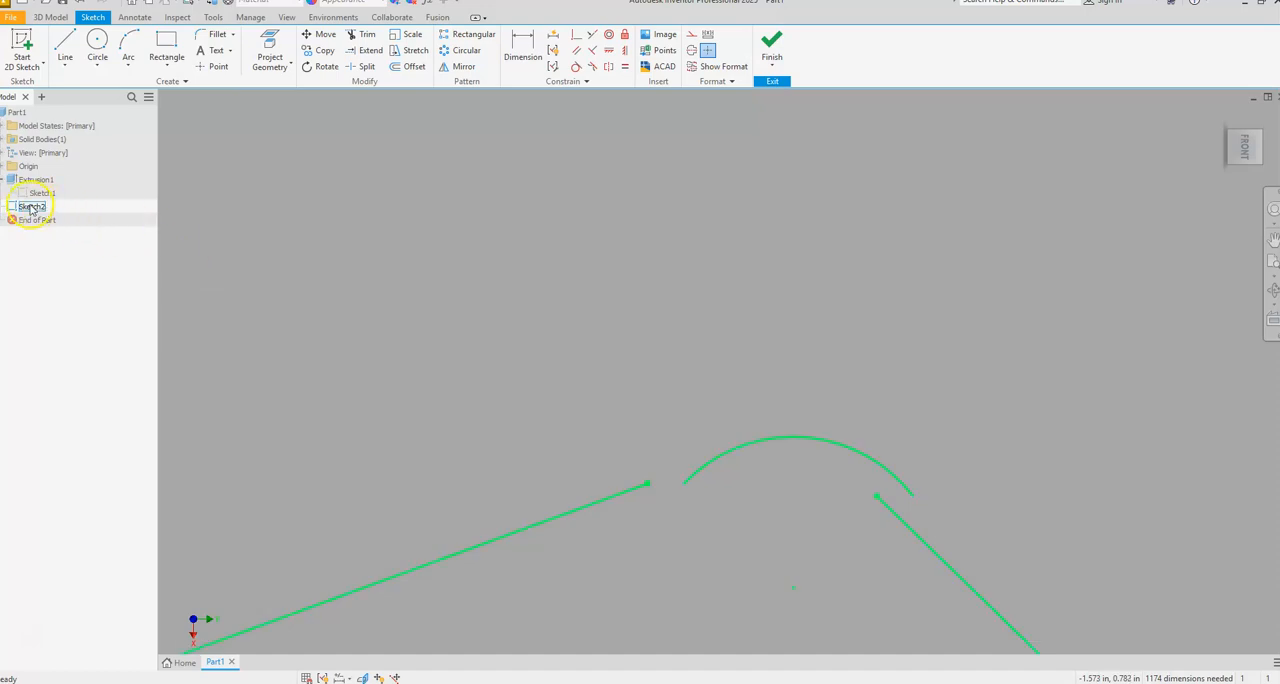
pyautogui.moveTo(812, 481); pyautogui.dragTo(767, 409)
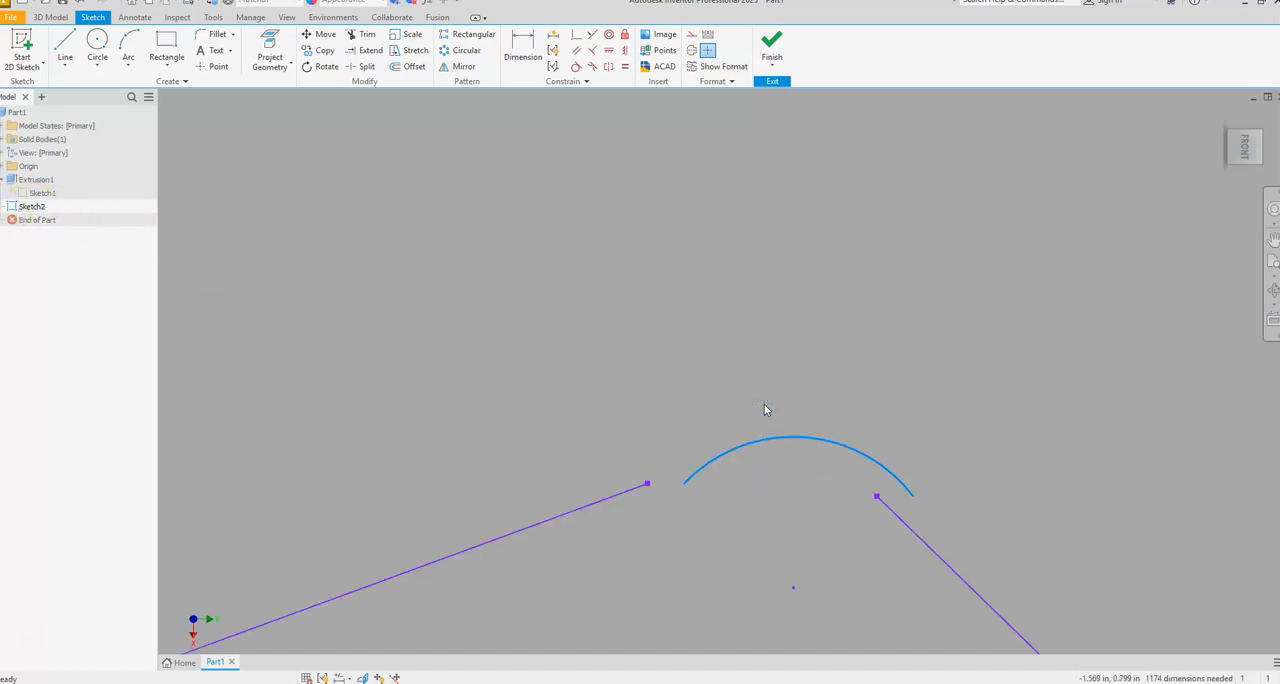
# Close the gap at the outline's peak with an interpolation spline running between the endpoints of the two adjacent lines.
pyautogui.click(65, 66)
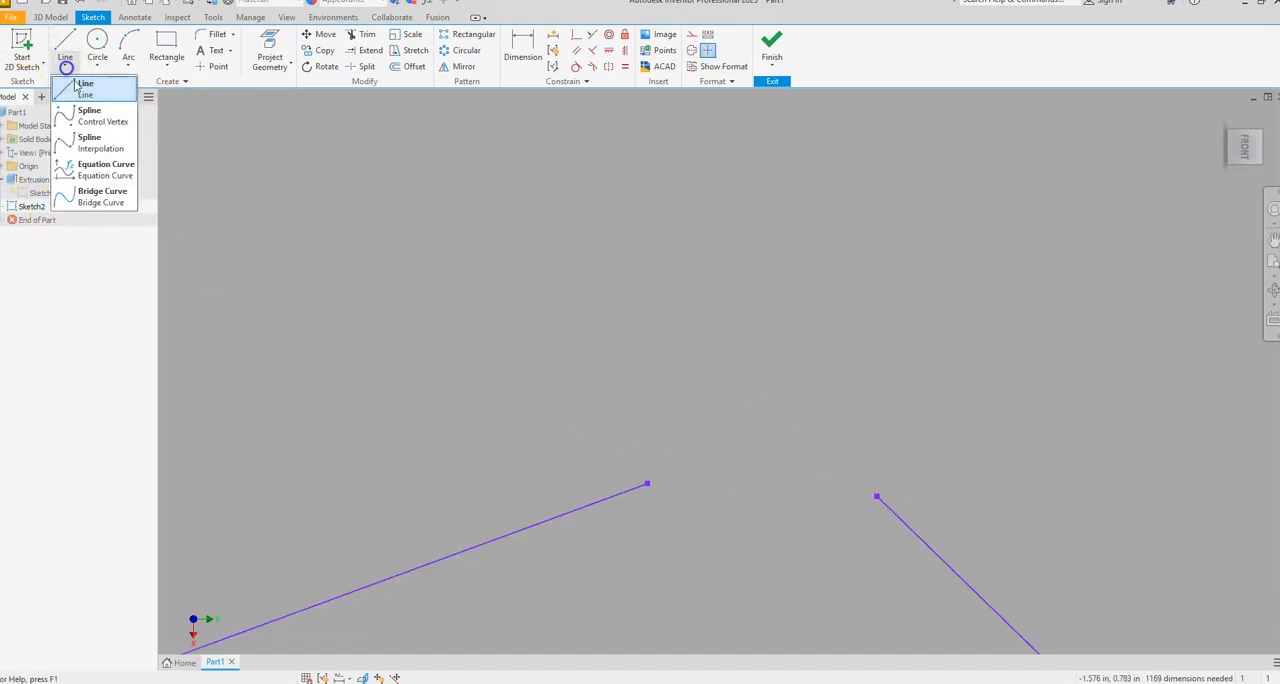
pyautogui.click(91, 142)
pyautogui.click(648, 484)
pyautogui.click(712, 459)
pyautogui.click(762, 456)
pyautogui.click(812, 464)
pyautogui.click(854, 474)
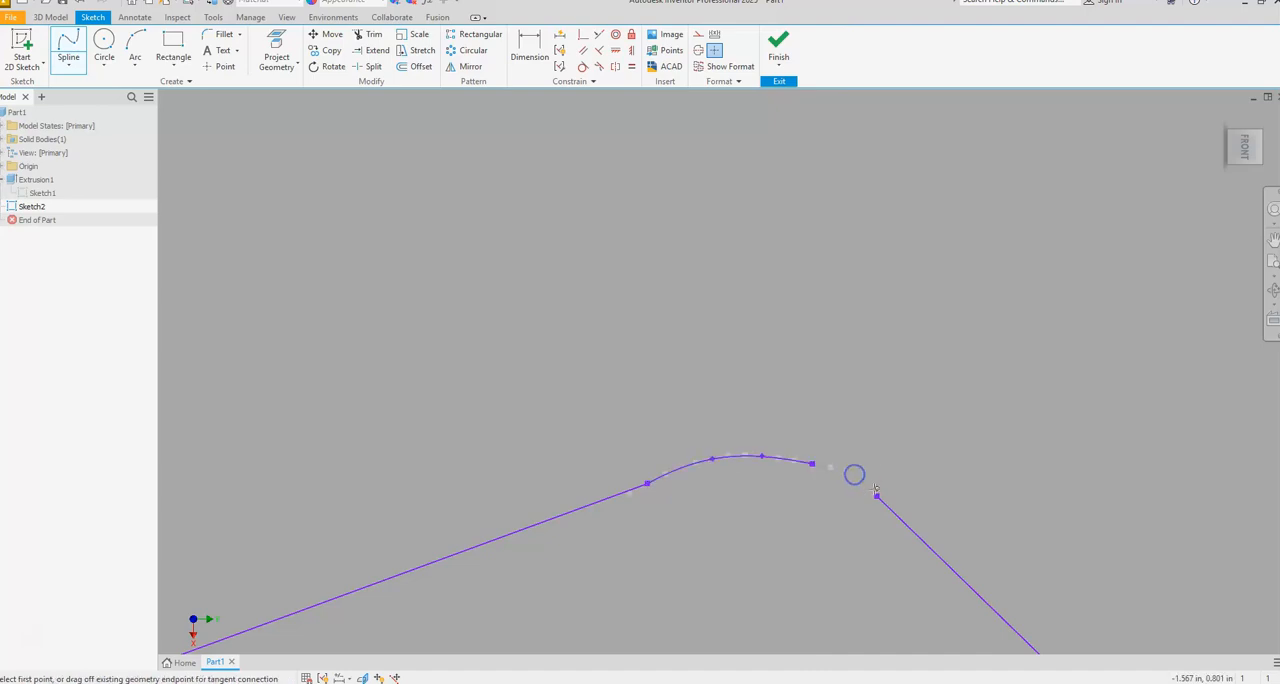
pyautogui.click(877, 497)
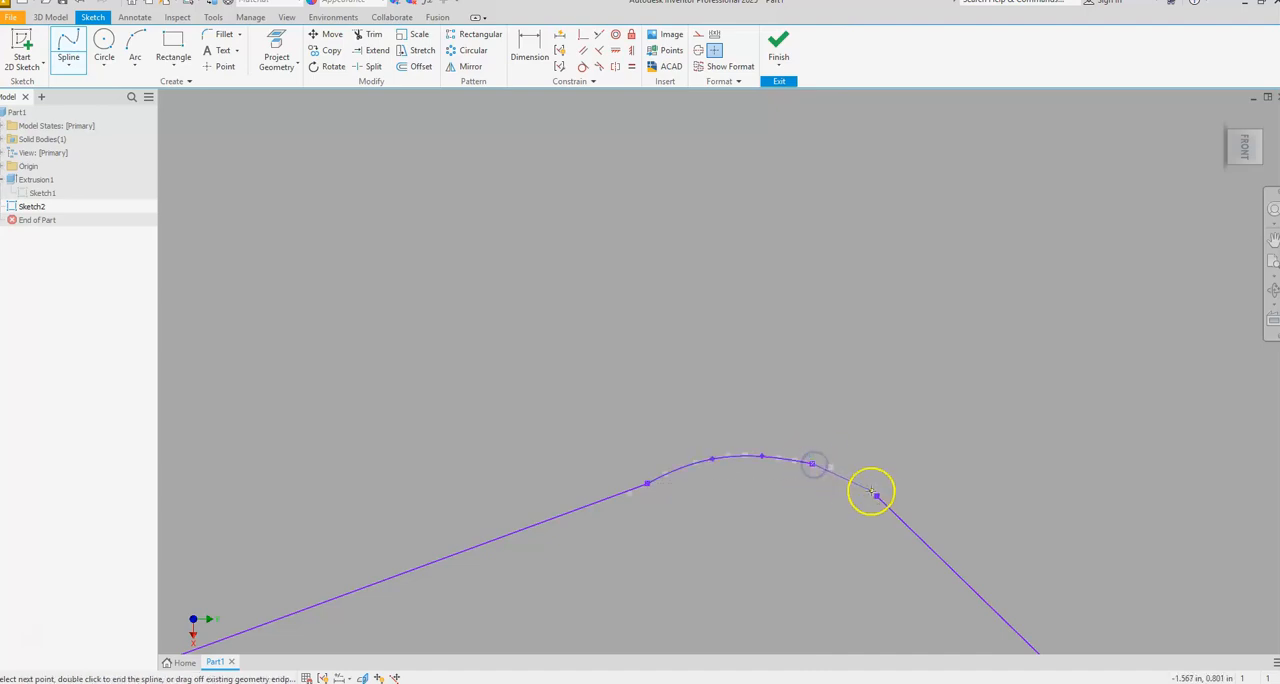
pyautogui.click(892, 504)
# Finish the sketch and recheck with a cancelled extrusion whether the logo's right-hand regions can be picked.
pyautogui.scroll(-4, 818, 512)
pyautogui.scroll(7, 812, 524)
pyautogui.moveTo(802, 535)
pyautogui.mouseDown(button='middle')
pyautogui.moveTo(794, 251)
pyautogui.moveTo(811, 189)
pyautogui.mouseUp(button='middle')
pyautogui.scroll(-4, 811, 189)
pyautogui.scroll(8, 794, 365)
pyautogui.scroll(6, 788, 416)
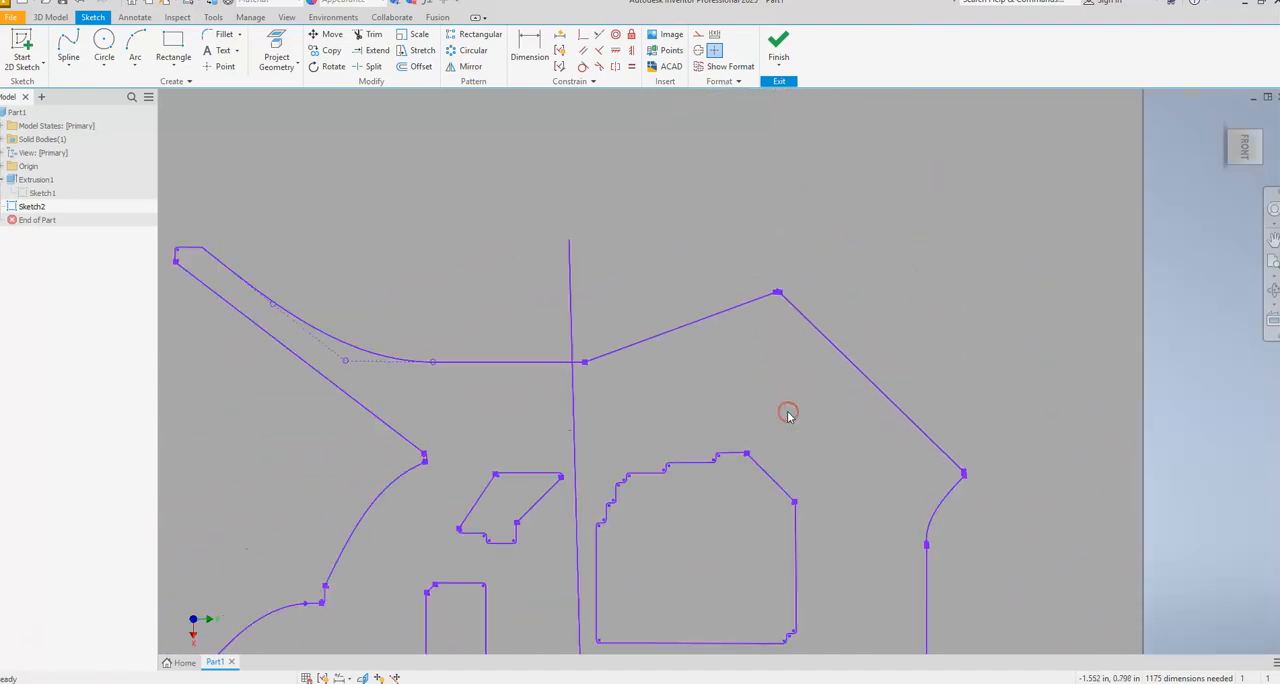
pyautogui.click(776, 66)
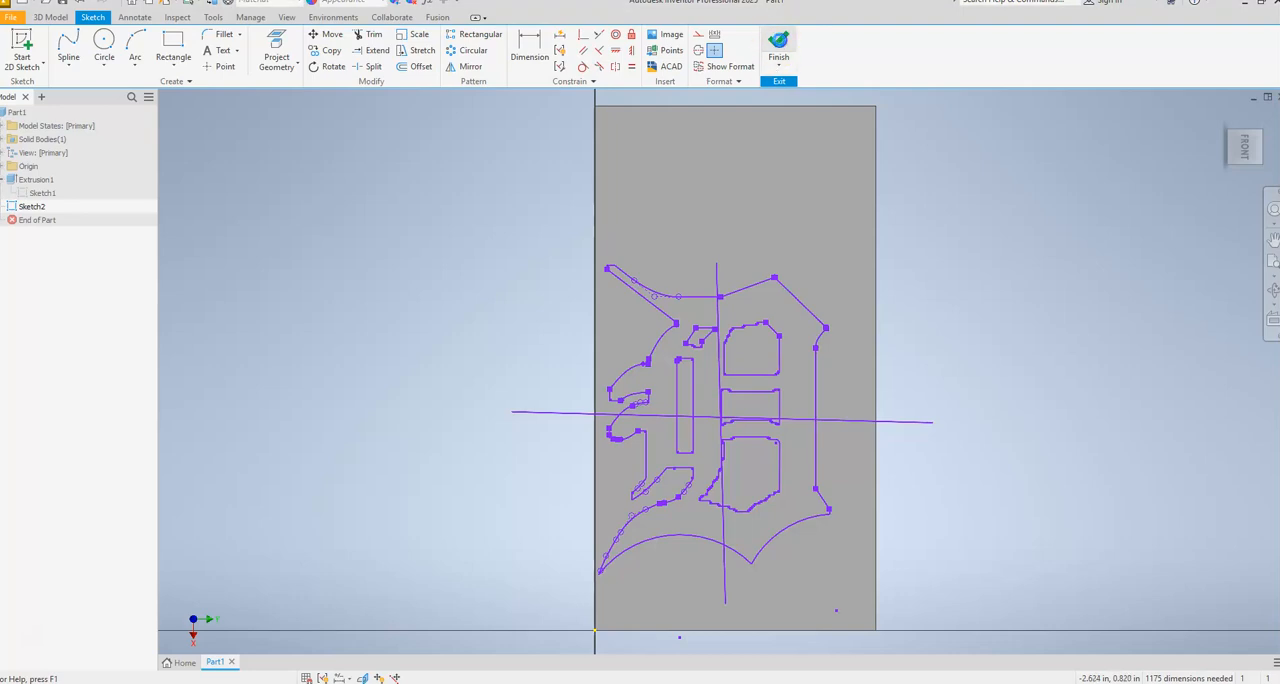
pyautogui.click(65, 45)
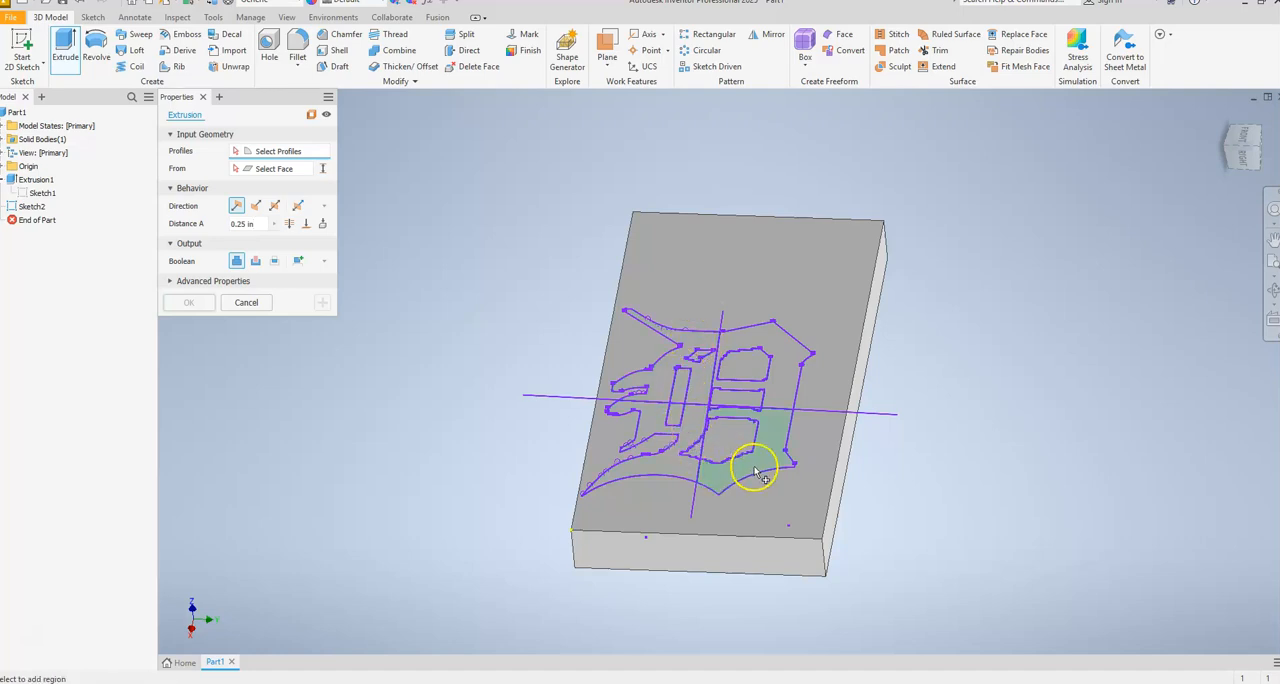
pyautogui.press('Escape')
# Reopen the logo sketch, delete both crossing test lines and finish the sketch.
pyautogui.rightClick(30, 206)
pyautogui.click(70, 262)
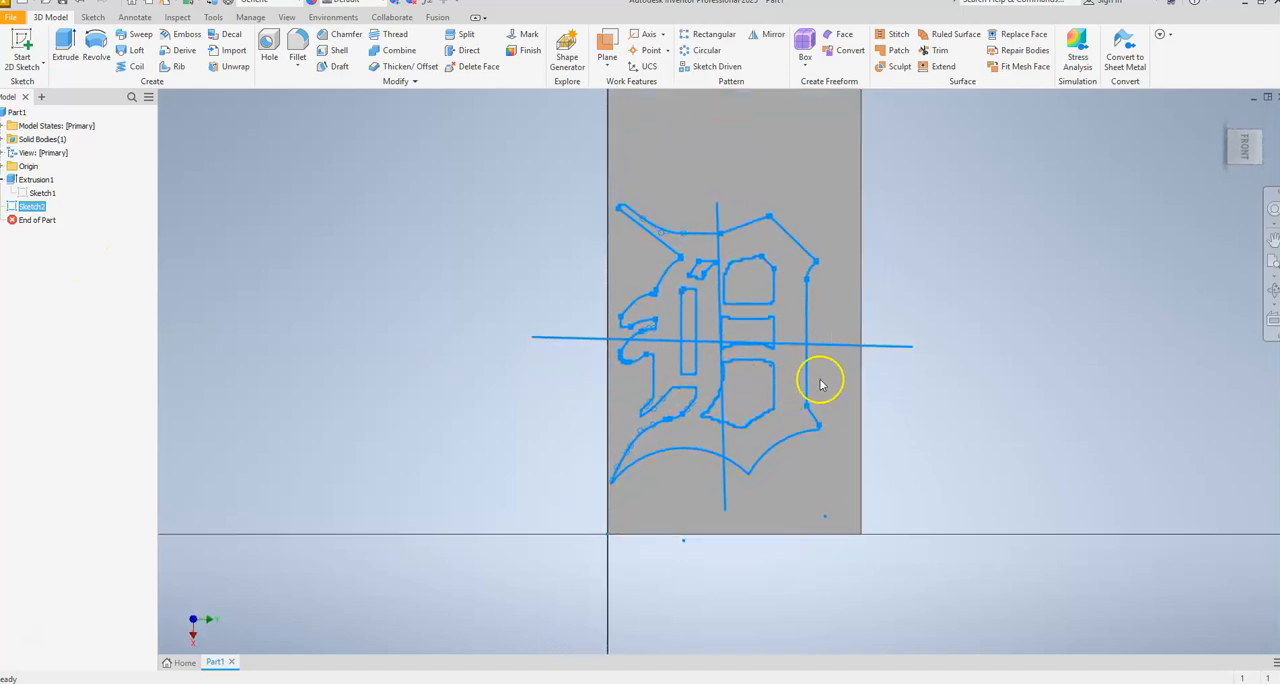
pyautogui.press('Delete')
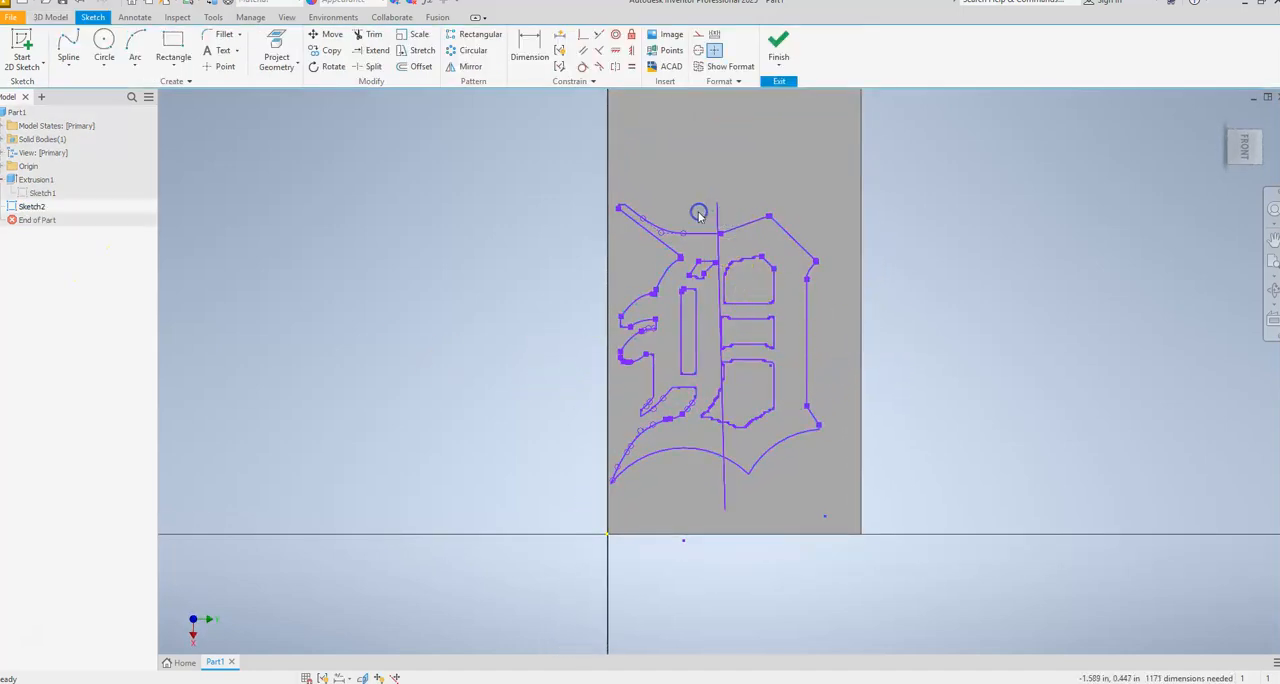
pyautogui.press('Delete')
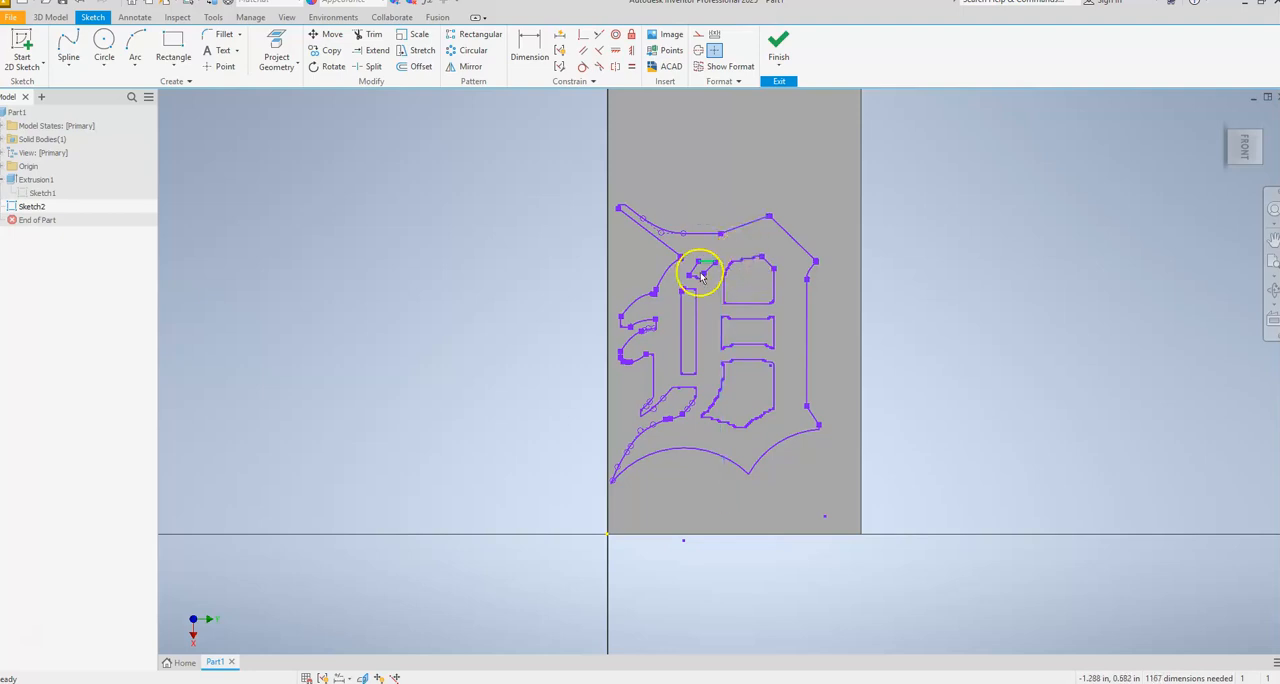
pyautogui.click(787, 41)
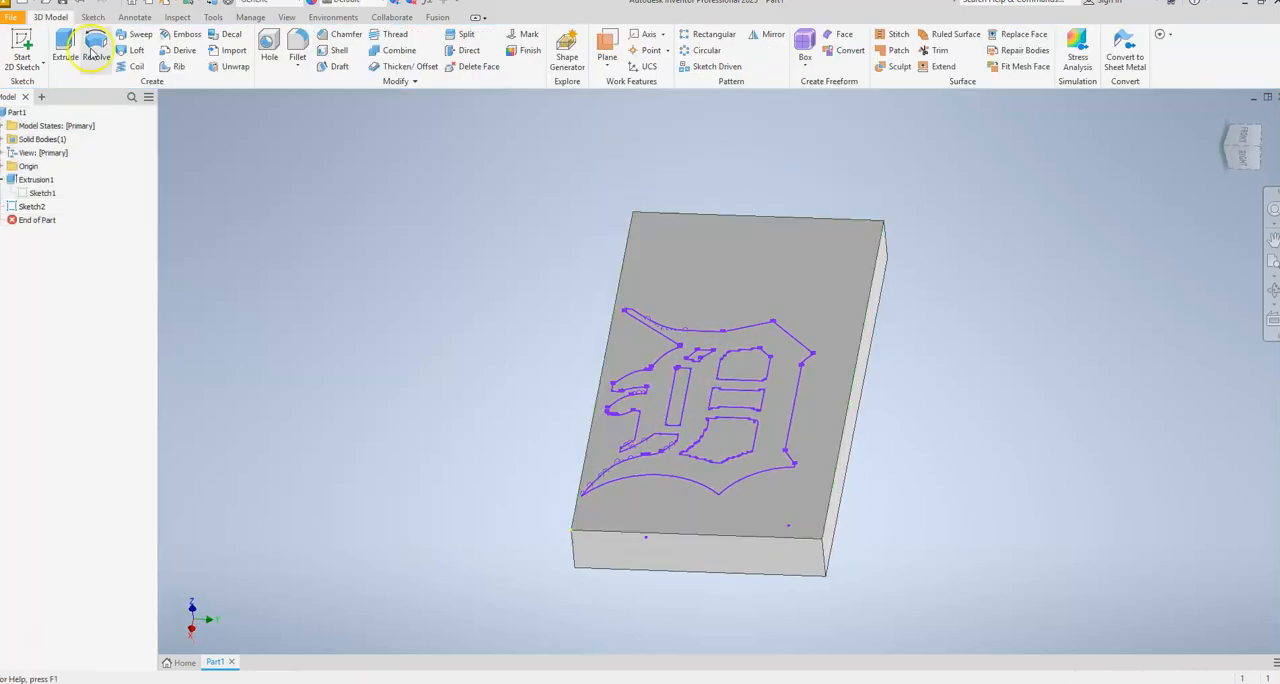
# Preview the whole logo profile as a 0.25 in raised extrusion on the plate and cancel it.
pyautogui.press('e')
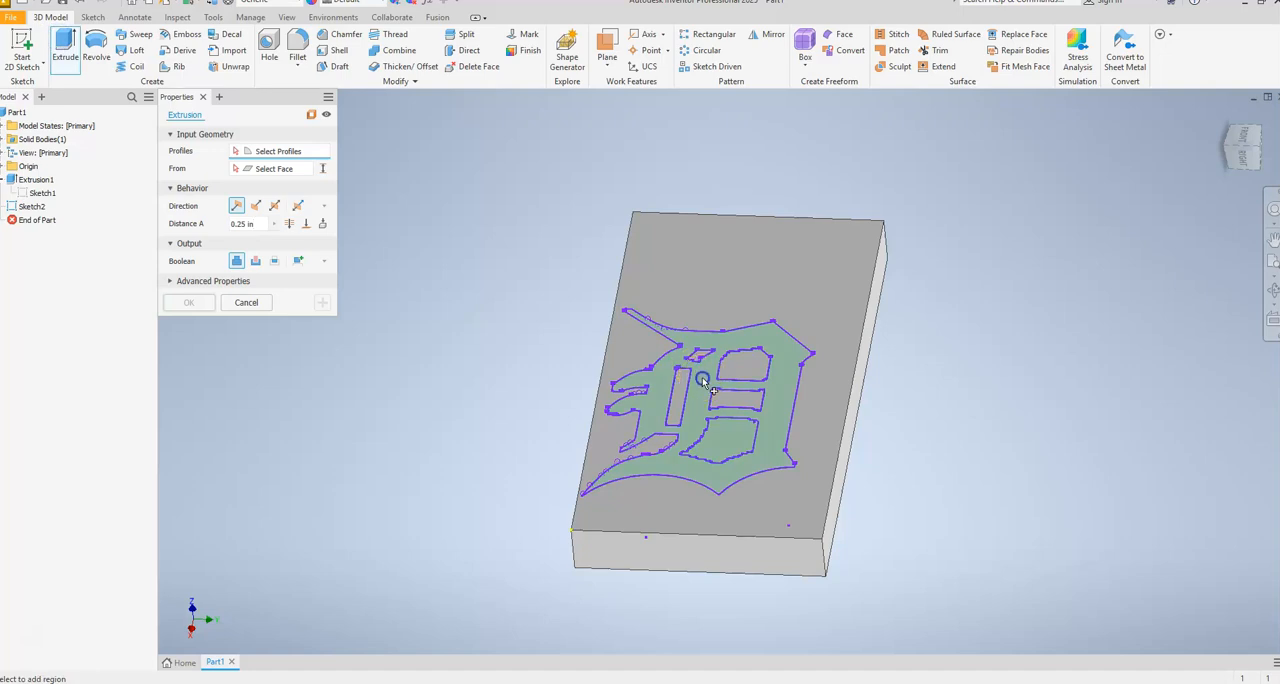
pyautogui.click(702, 380)
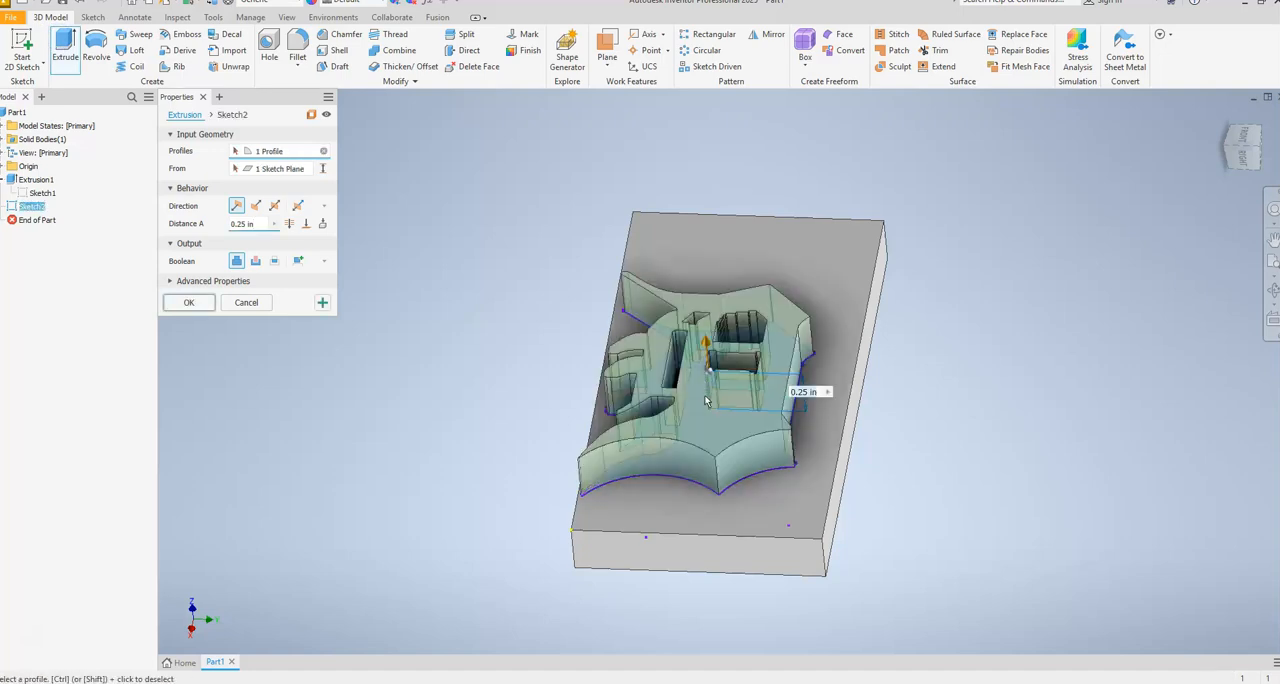
pyautogui.moveTo(726, 426)
pyautogui.keyDown('shift'); pyautogui.mouseDown(button='middle')
pyautogui.moveTo(731, 466)
pyautogui.moveTo(734, 434)
pyautogui.mouseUp(button='middle'); pyautogui.keyUp('shift')
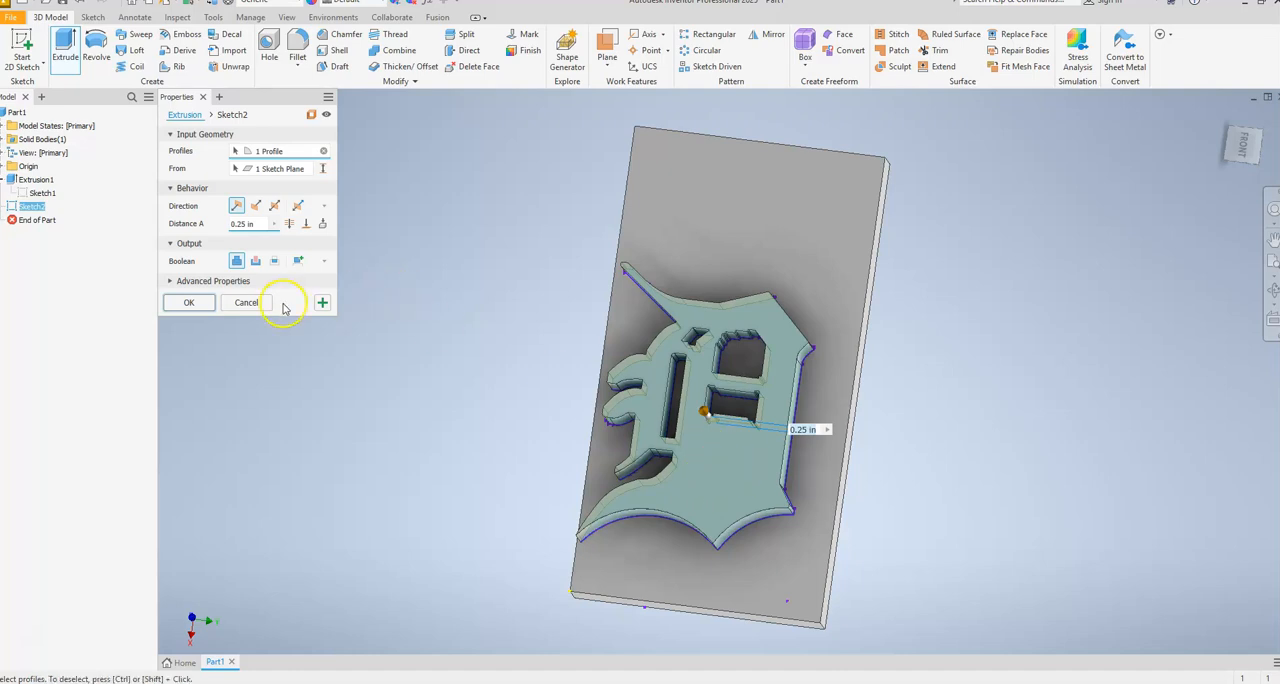
pyautogui.click(250, 302)
# Extrude the whole logo profile 0.1 in into the plate as a cut with the direction flipped.
pyautogui.scroll(5, 738, 487)
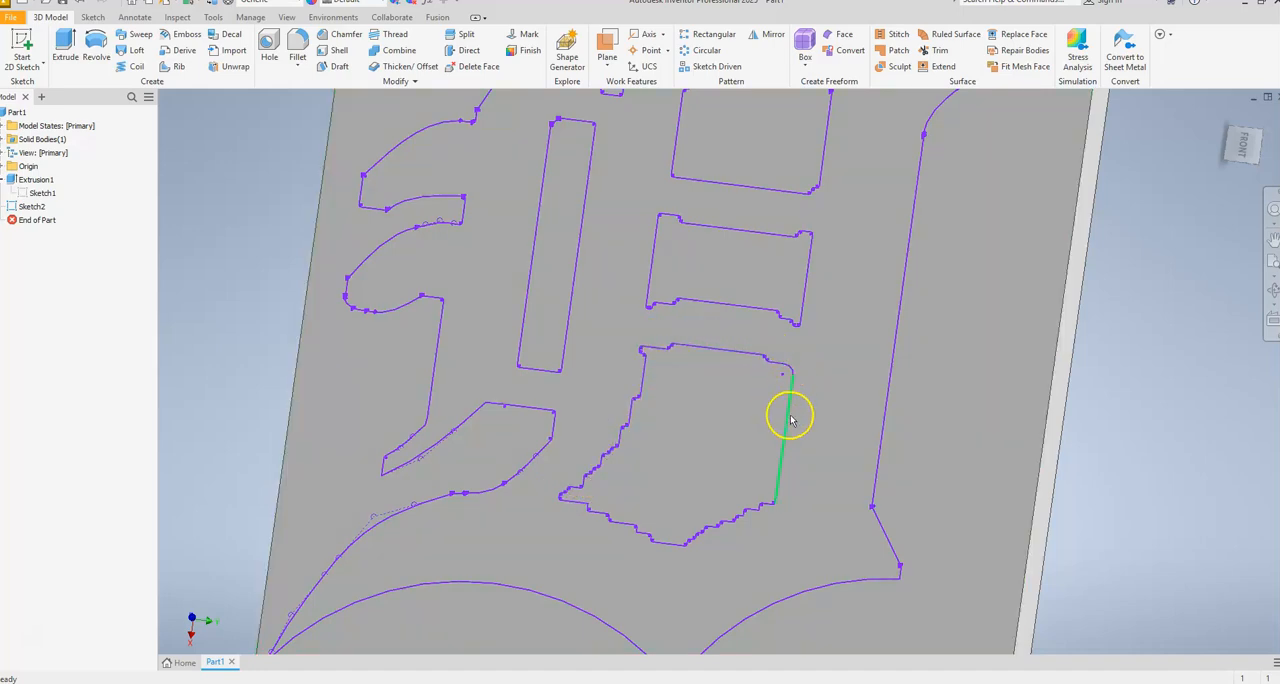
pyautogui.scroll(3, 852, 418)
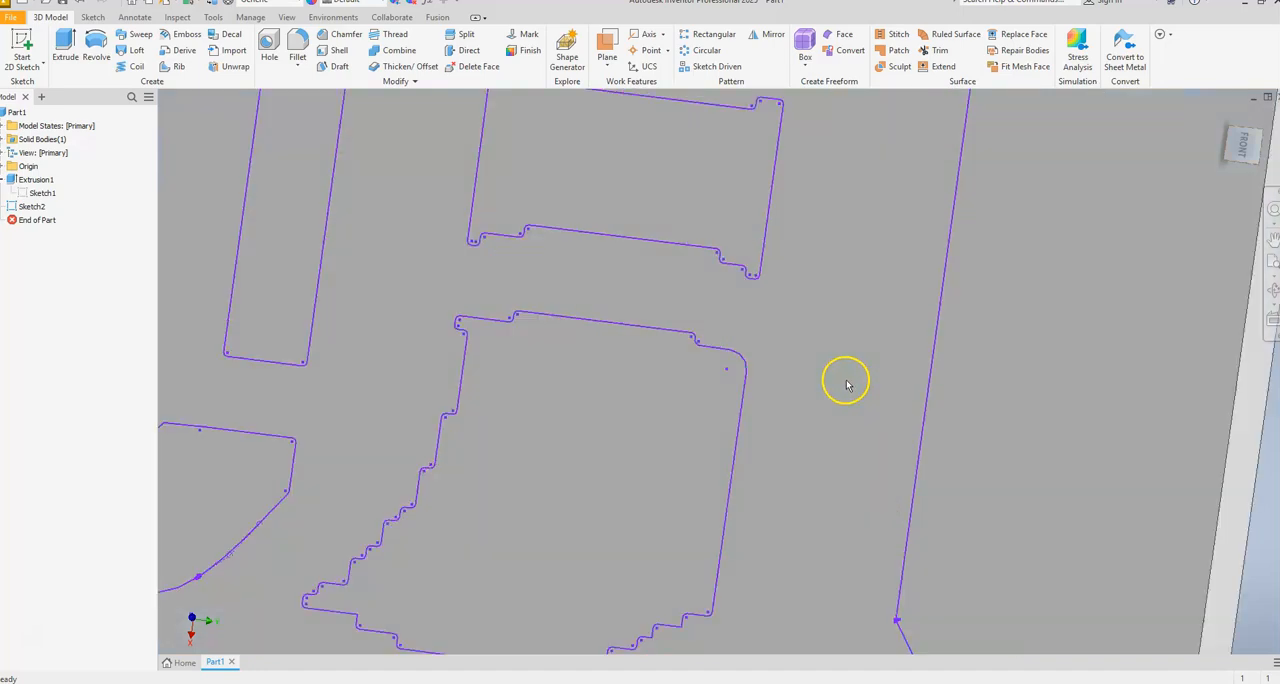
pyautogui.scroll(-2, 794, 403)
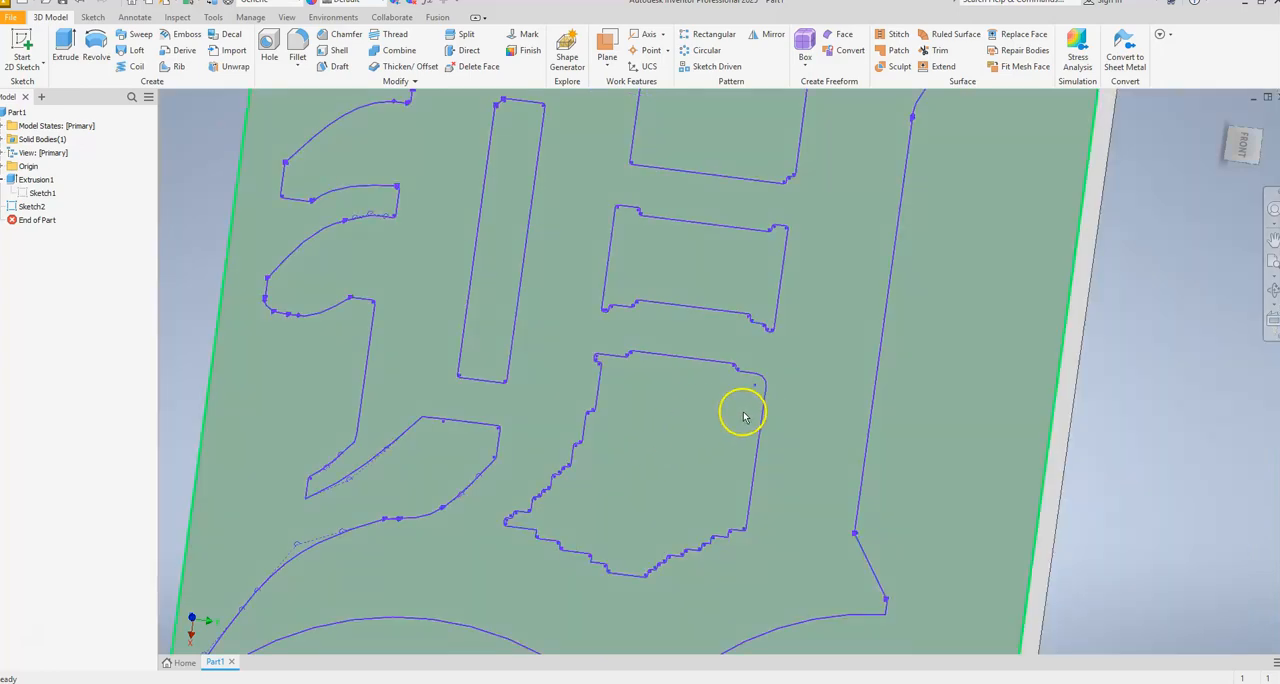
pyautogui.scroll(2, 563, 403)
pyautogui.scroll(-8, 566, 408)
pyautogui.scroll(5, 569, 410)
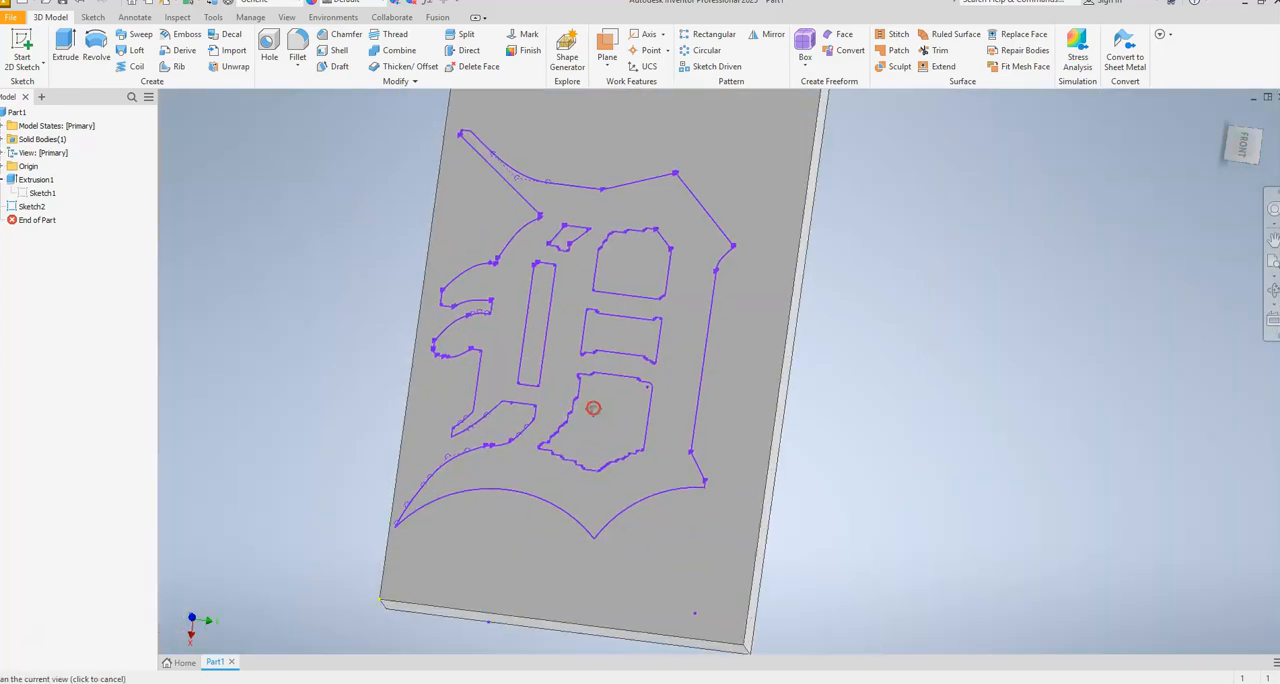
pyautogui.press('e')
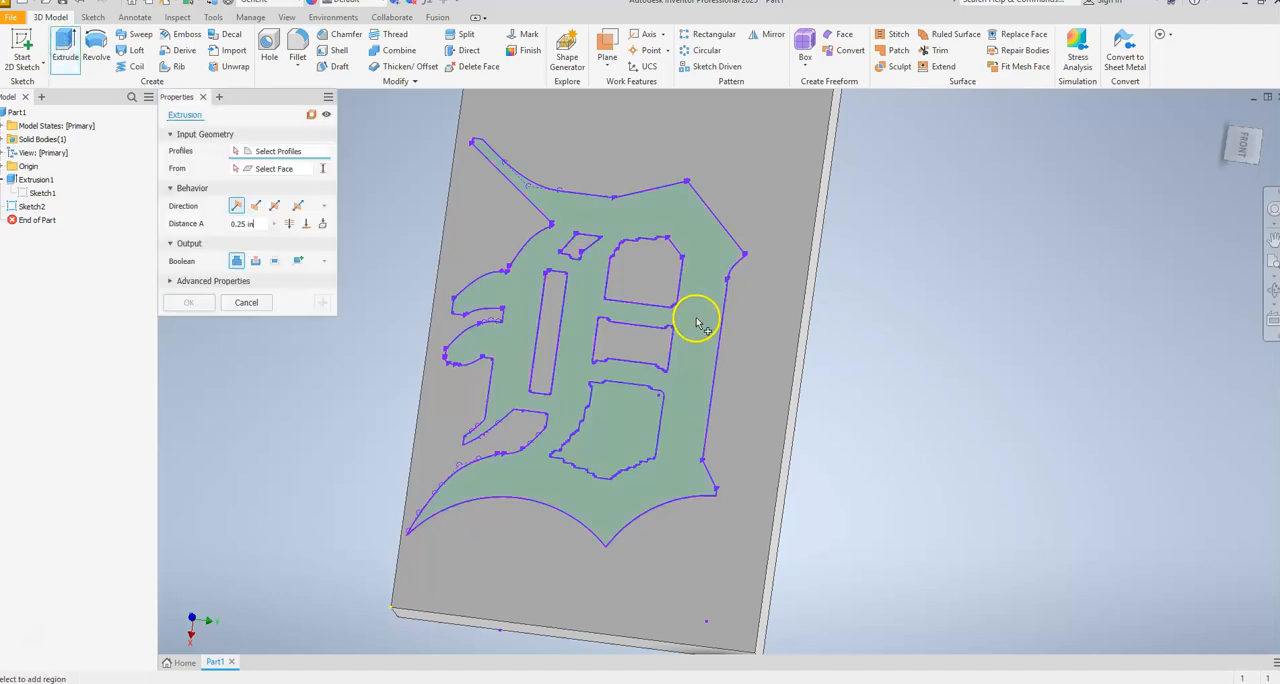
pyautogui.click(690, 333)
pyautogui.moveTo(743, 434)
pyautogui.keyDown('shift'); pyautogui.mouseDown(button='middle')
pyautogui.moveTo(743, 354)
pyautogui.moveTo(698, 416)
pyautogui.moveTo(675, 417)
pyautogui.mouseUp(button='middle'); pyautogui.keyUp('shift')
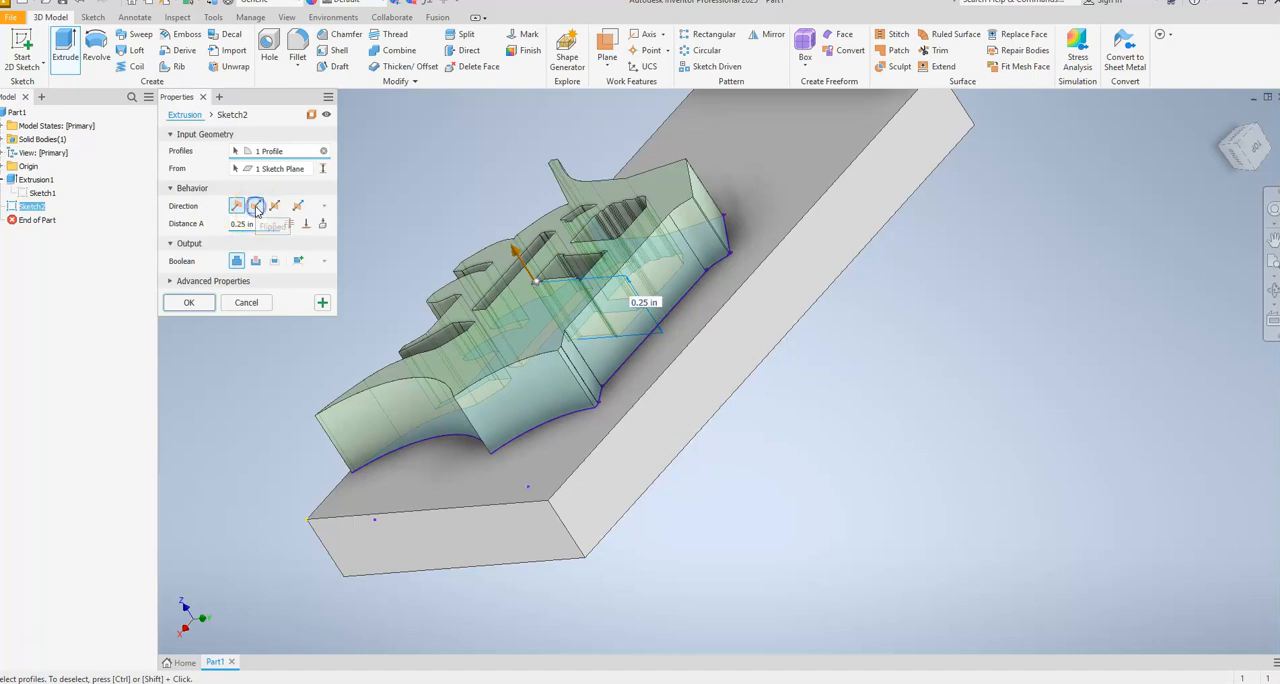
pyautogui.click(256, 206)
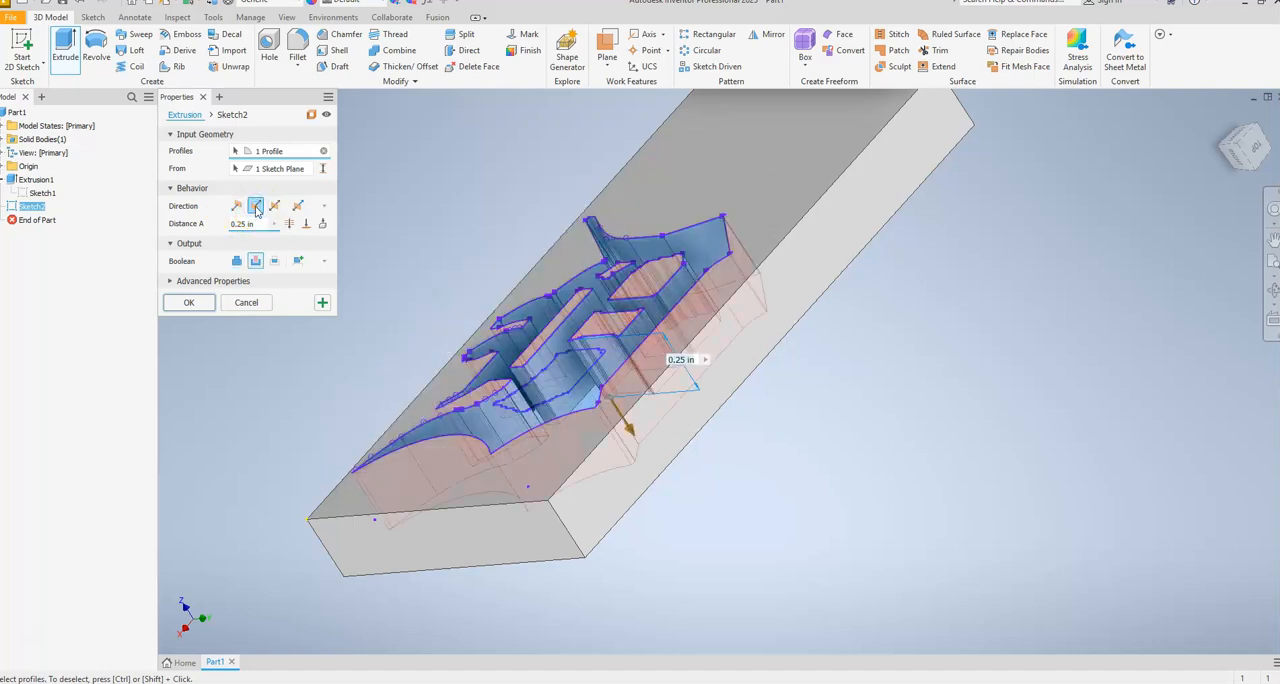
pyautogui.click(237, 260)
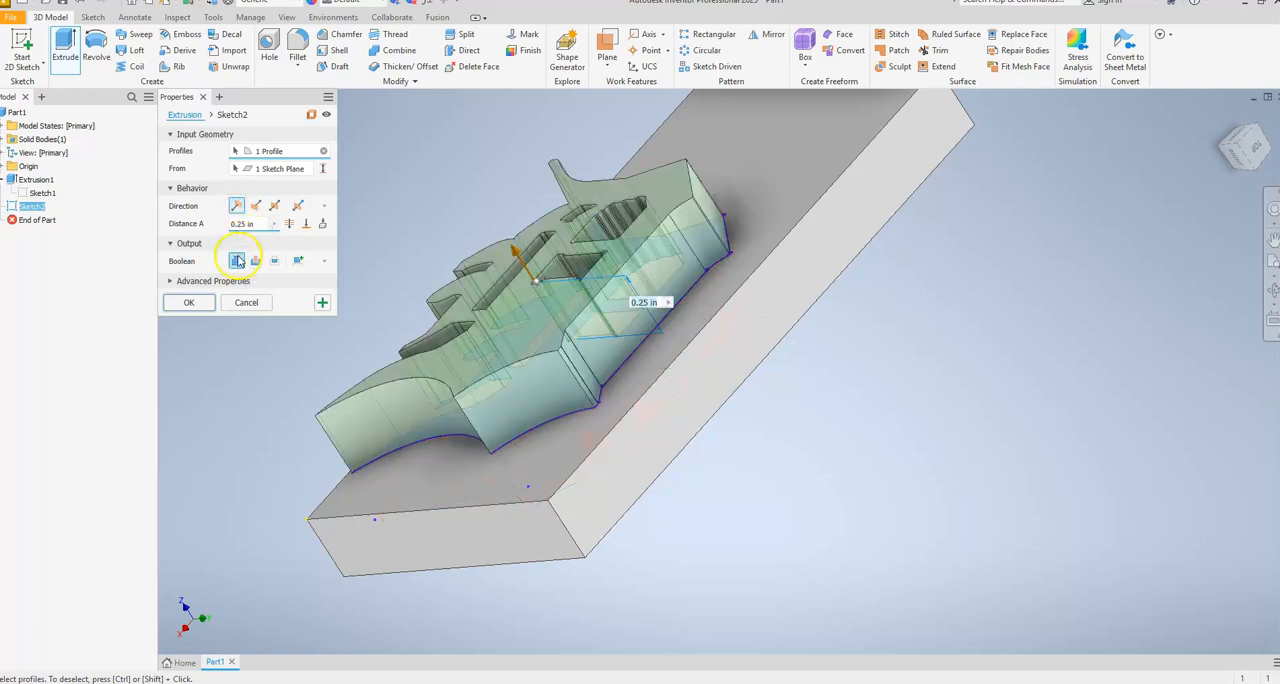
pyautogui.click(254, 205)
pyautogui.moveTo(255, 224); pyautogui.dragTo(229, 225)
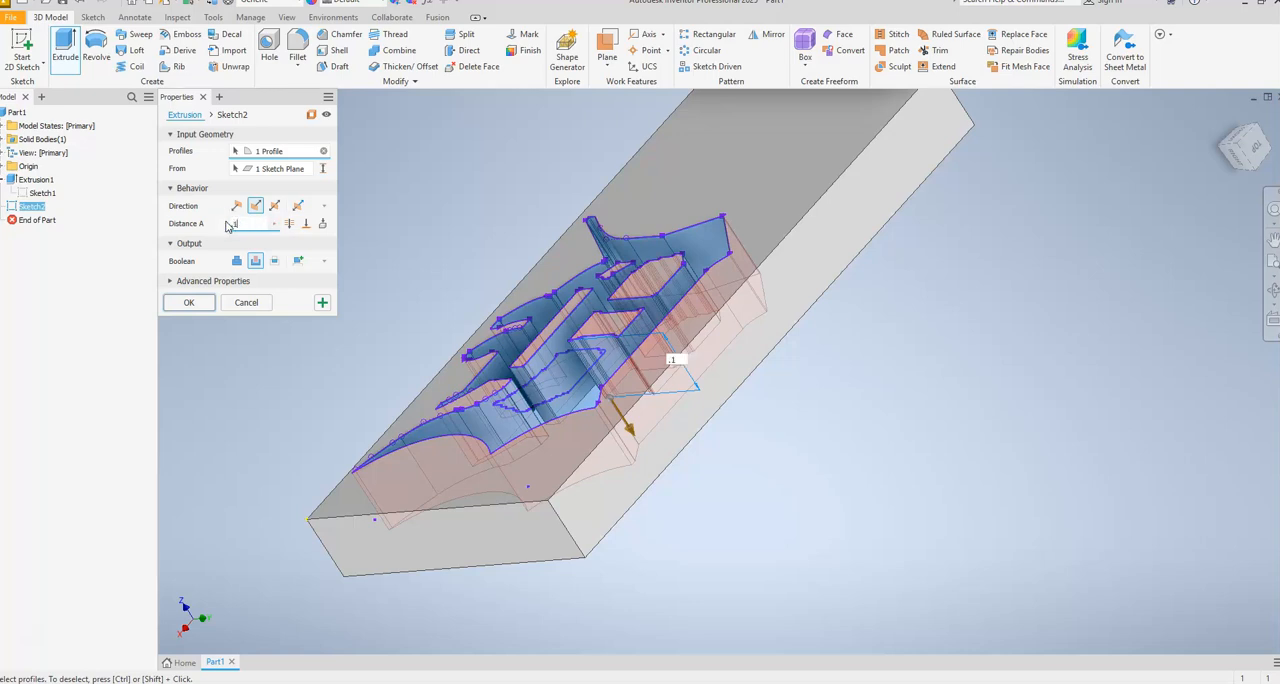
pyautogui.press('Return')
pyautogui.keyDown('shift'); pyautogui.moveTo(449, 414); pyautogui.dragTo(643, 323, button='middle'); pyautogui.keyUp('shift')
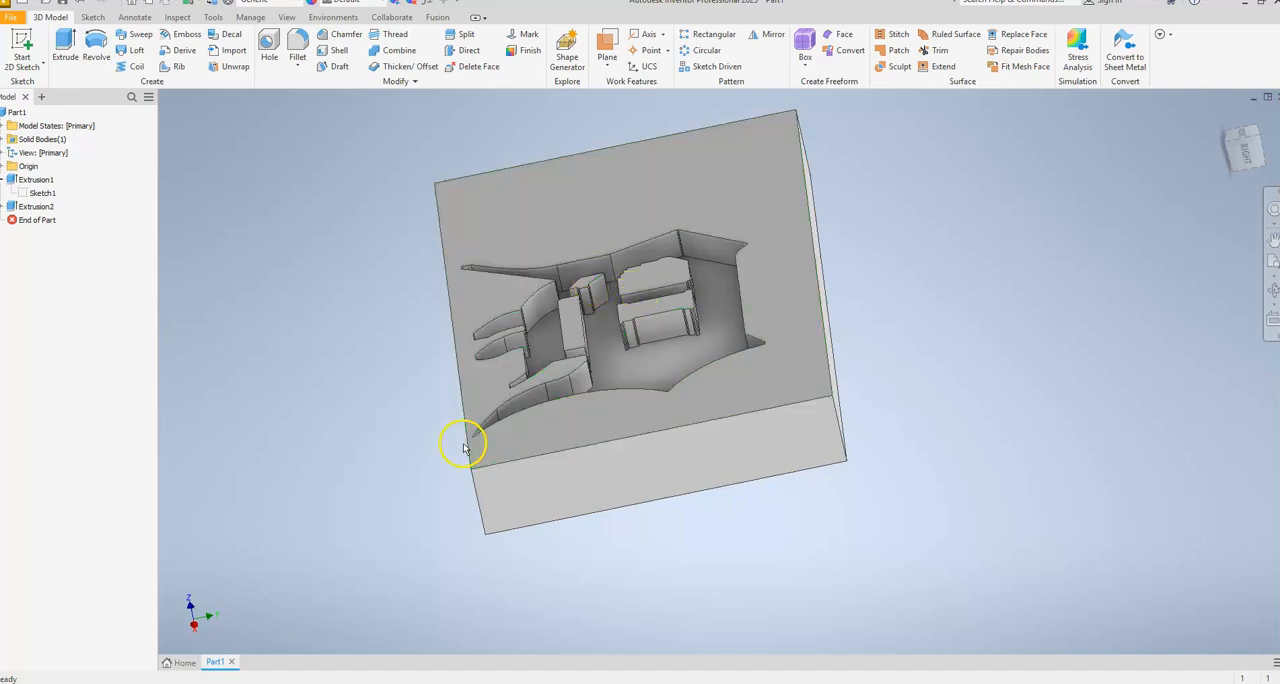
pyautogui.click(671, 372)
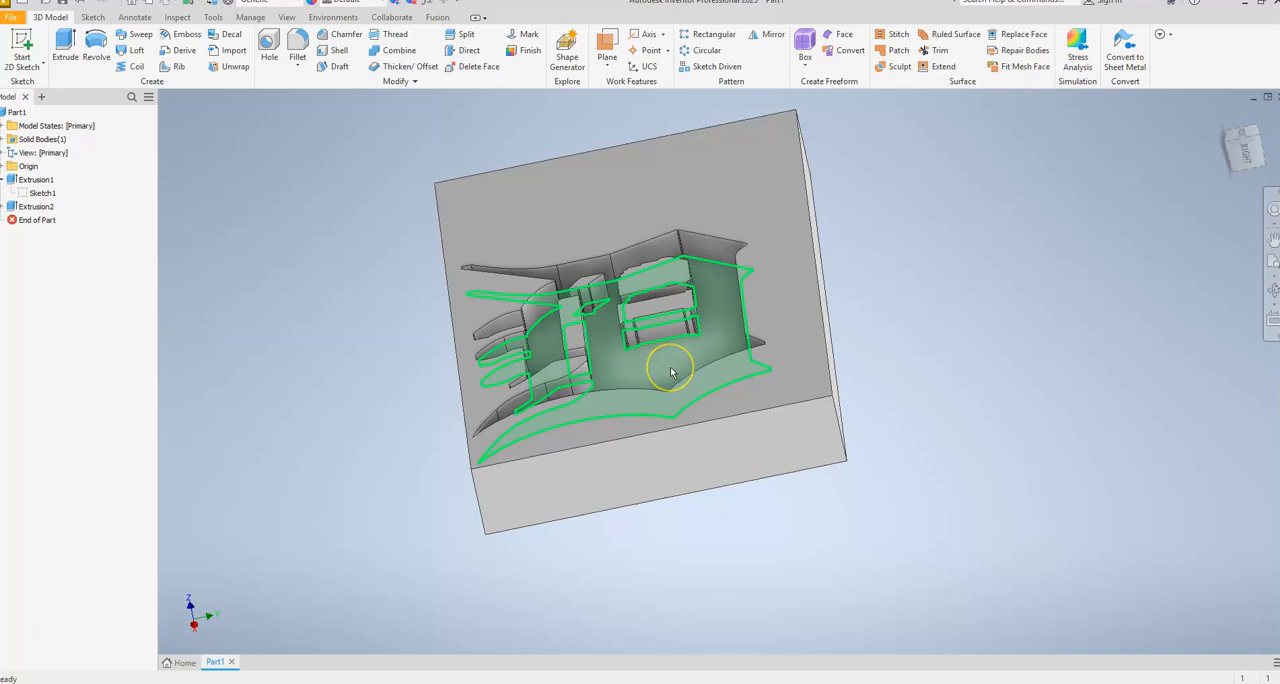
pyautogui.click(423, 357)
pyautogui.click(52, 583)
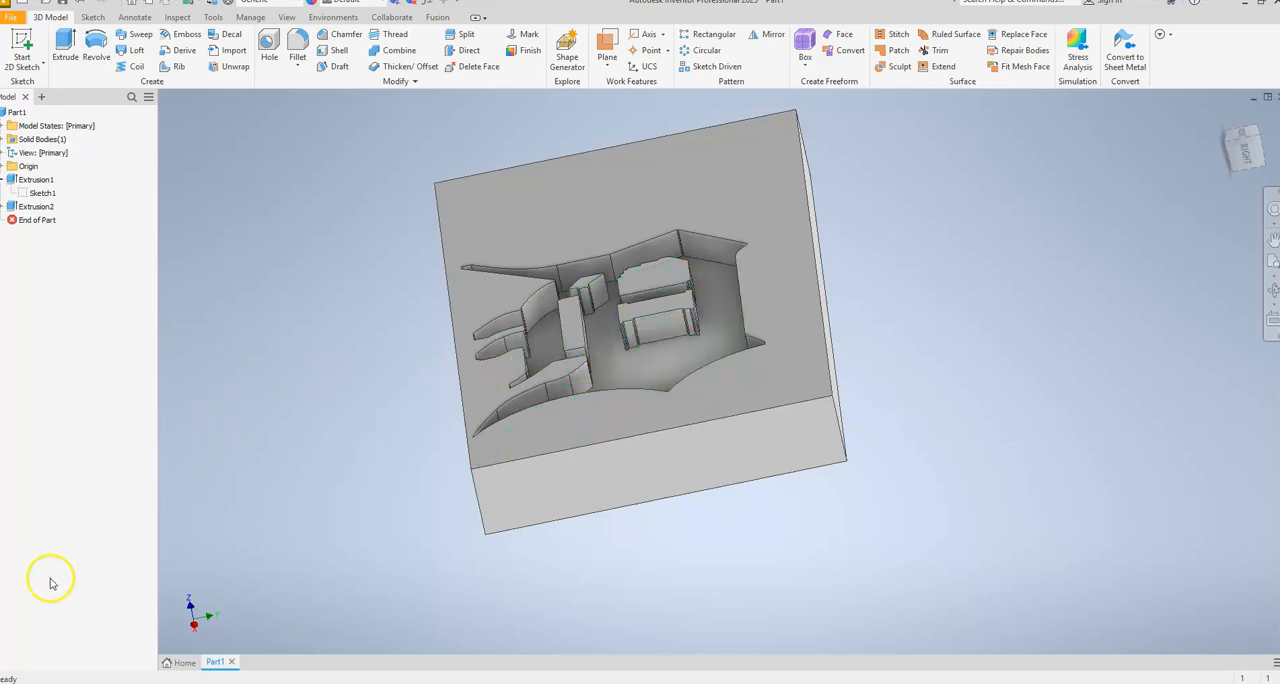